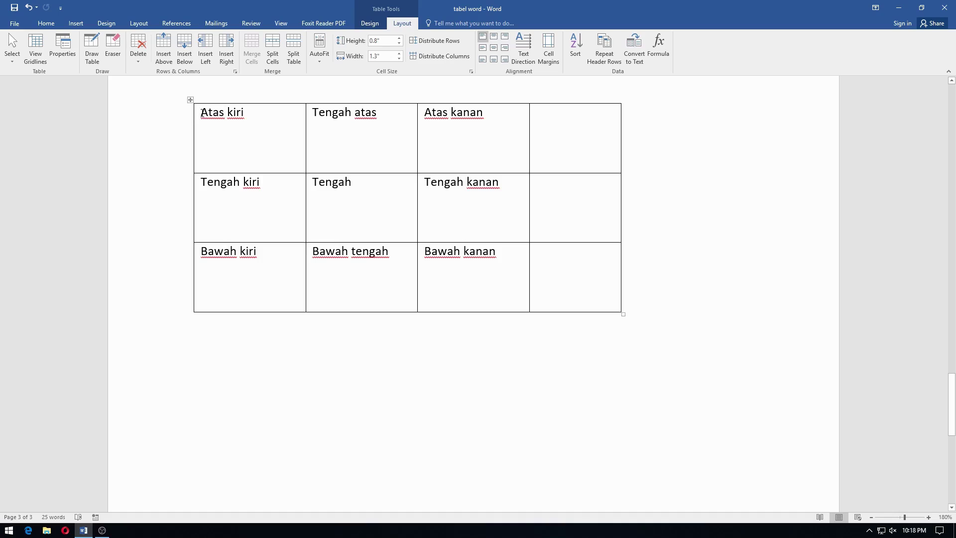
Step: In the first column, align "Tengah kiri" to the center left and "Bawah kiri" to the bottom left of their cells
left_click_drag(201, 112, 248, 110)
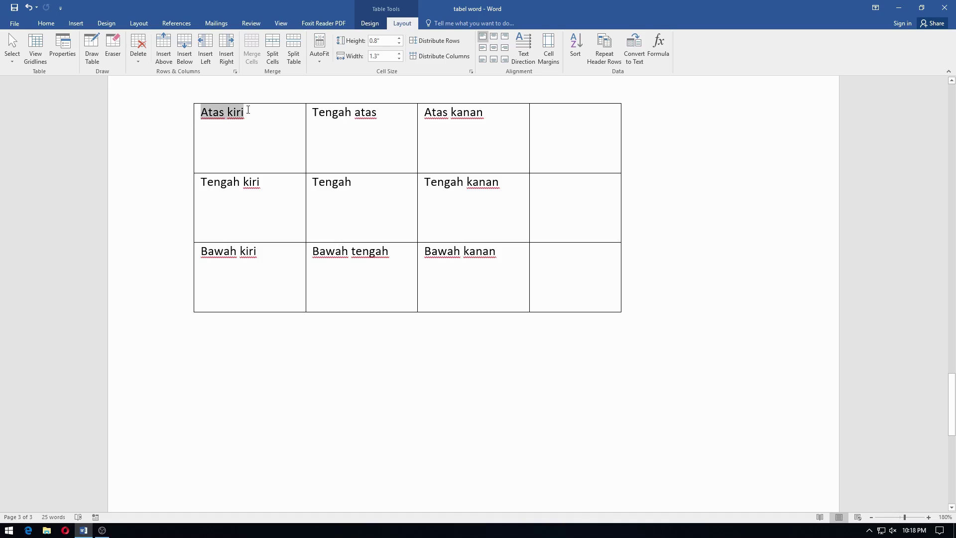
left_click(234, 179)
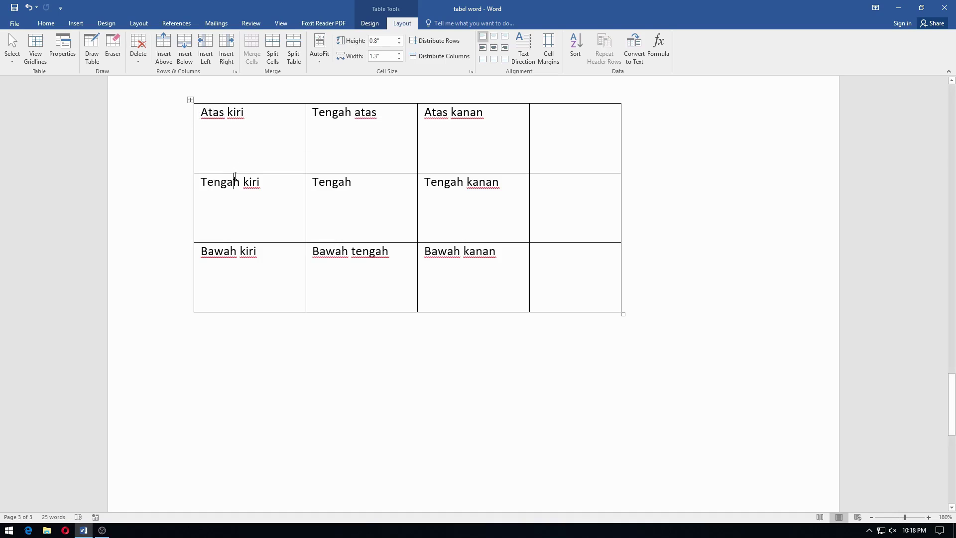
left_click(198, 182)
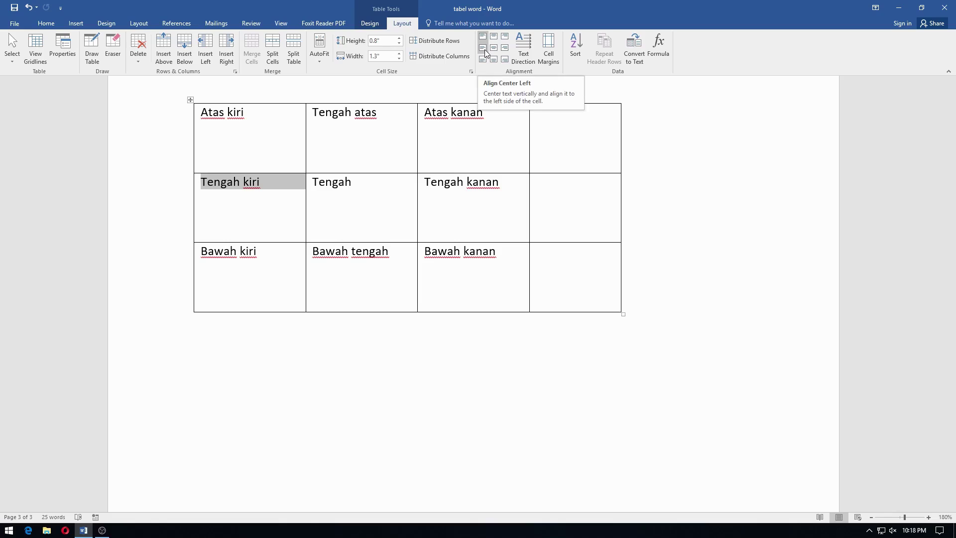
left_click(484, 50)
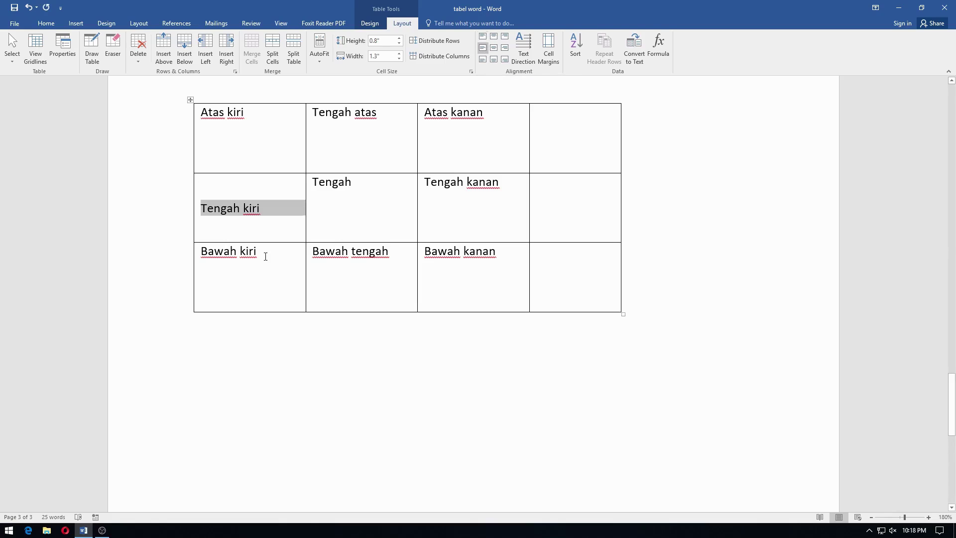
left_click(265, 255)
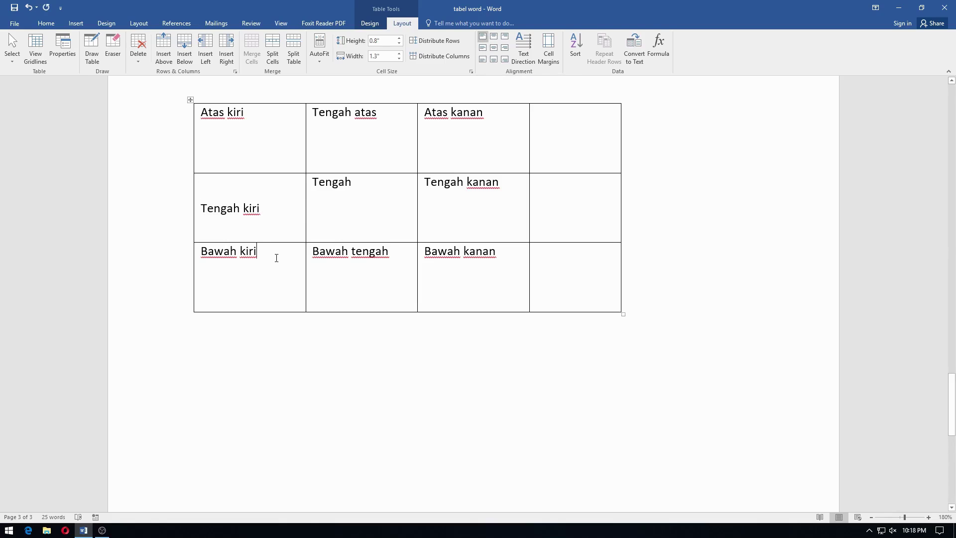
left_click(482, 60)
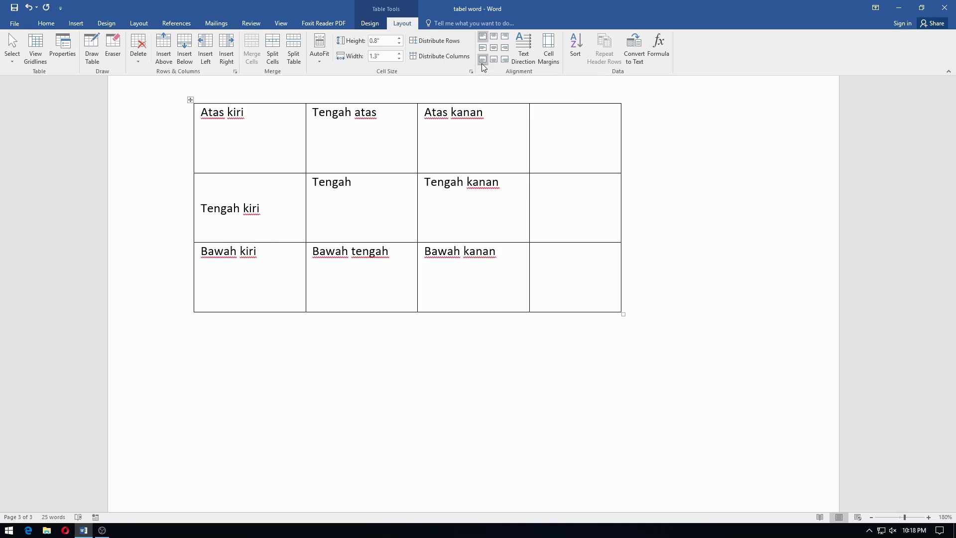
left_click(223, 301)
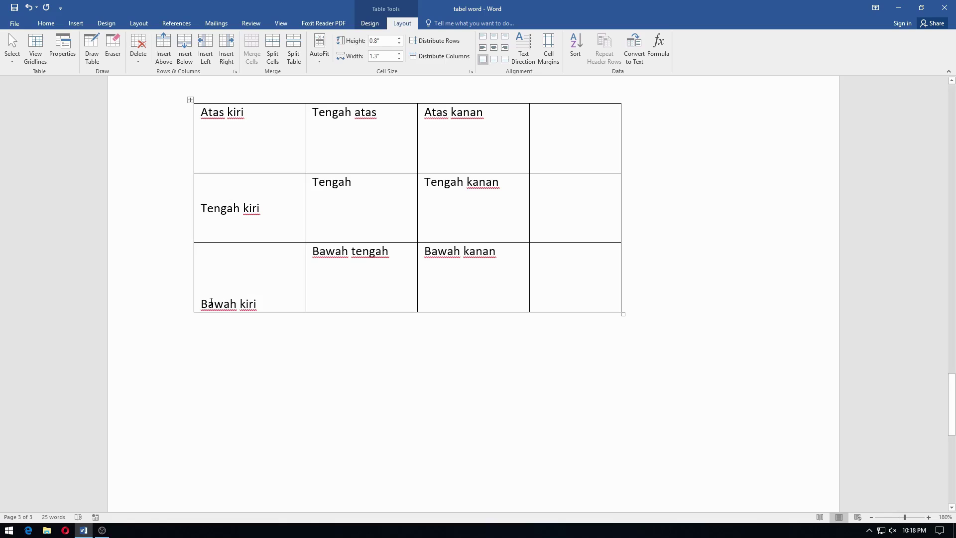
Step: In the second column, align "Tengah atas" top center, "Tengah" in the exact center and "Bawah tengah" bottom center
left_click(355, 133)
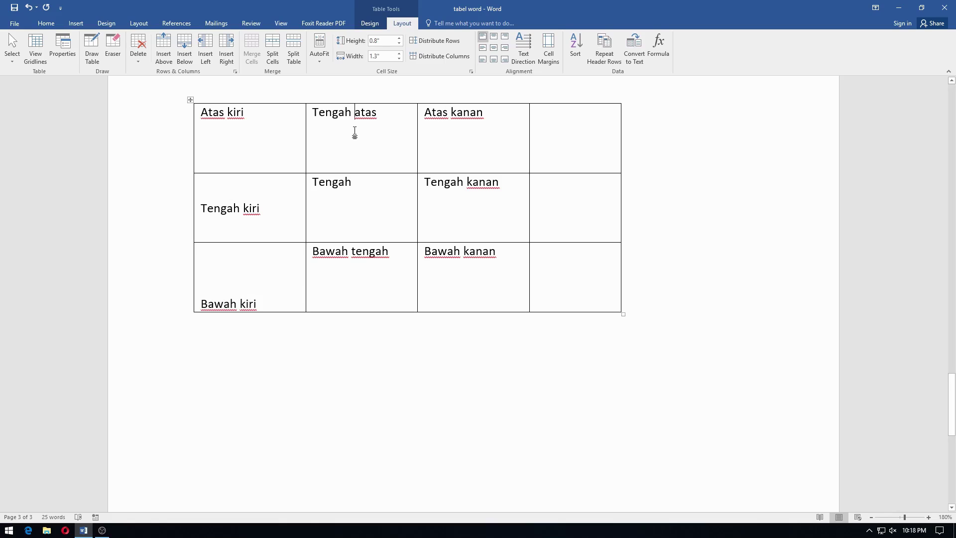
left_click(499, 40)
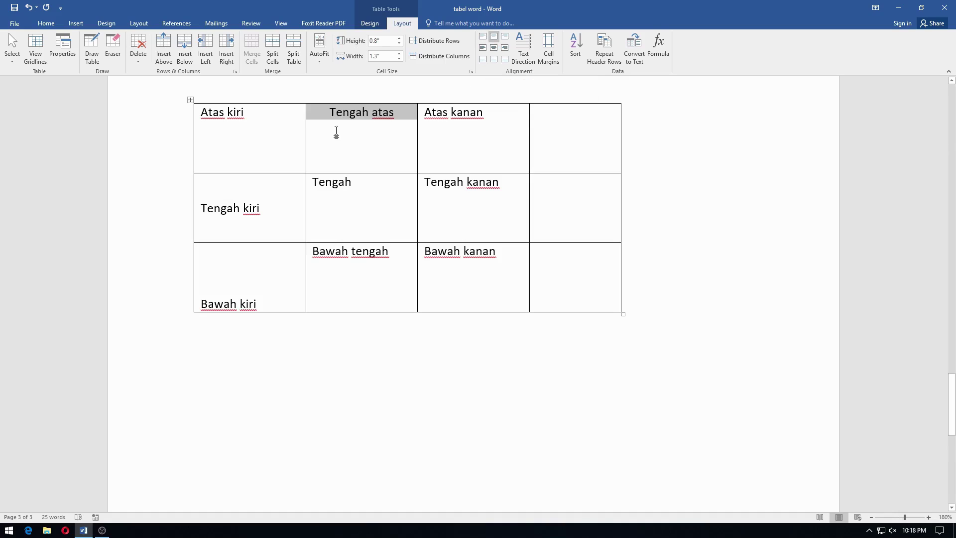
left_click(334, 116)
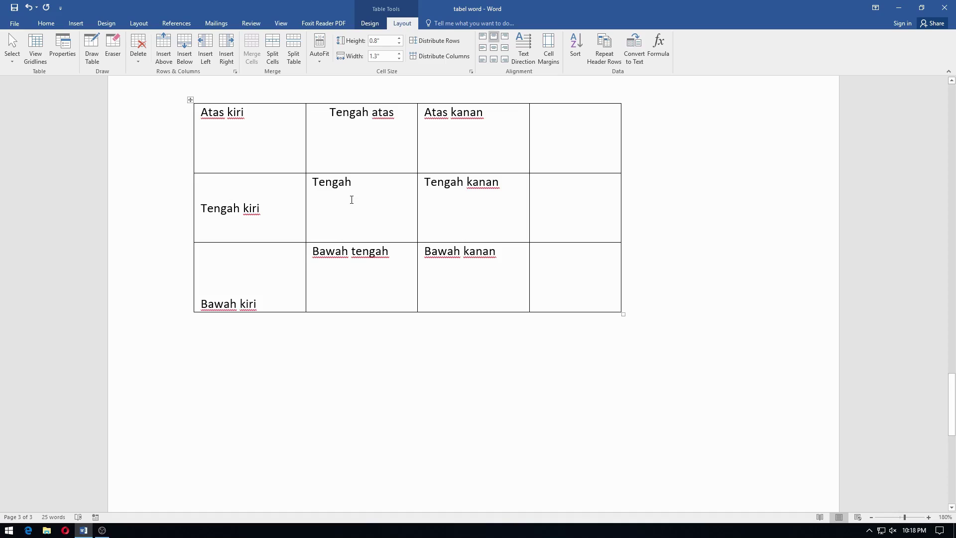
triple_click(315, 184)
left_click(318, 184)
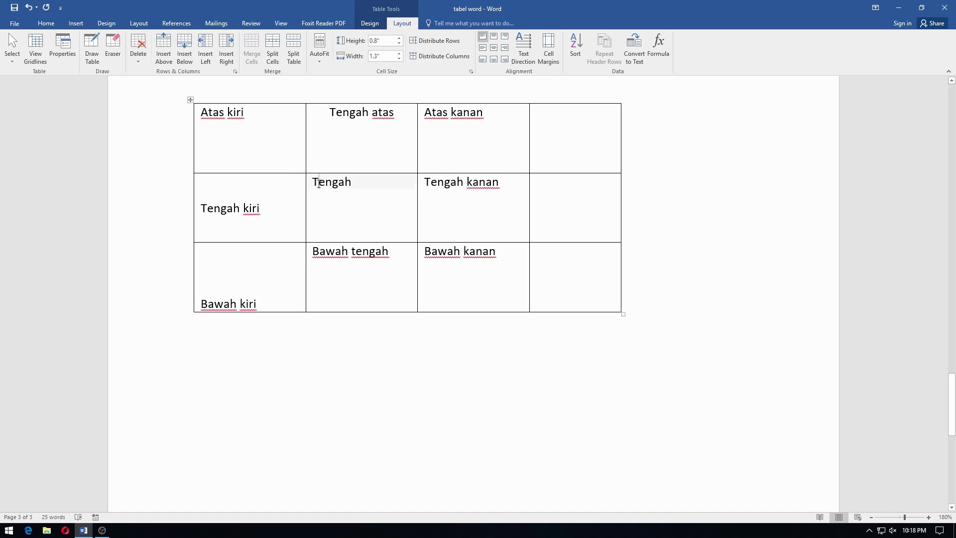
left_click(493, 49)
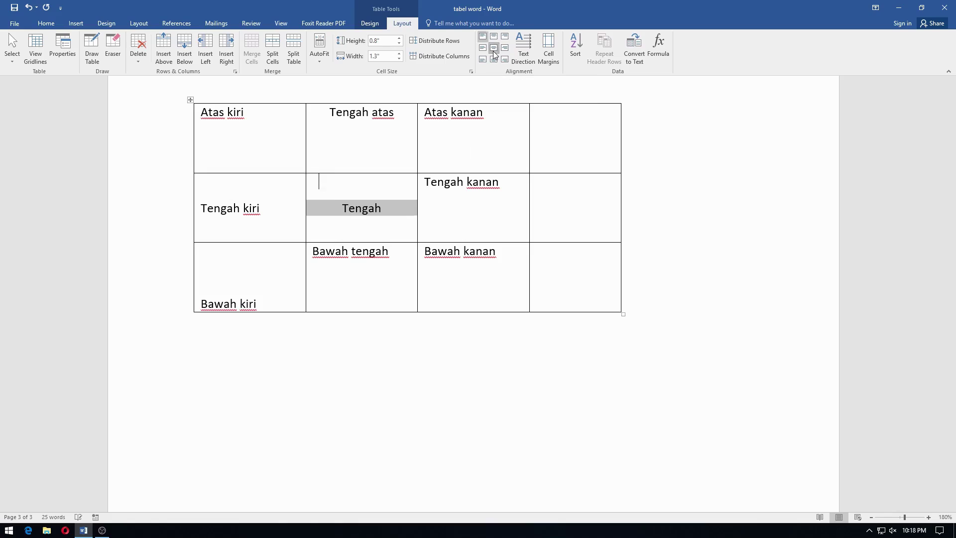
left_click(349, 211)
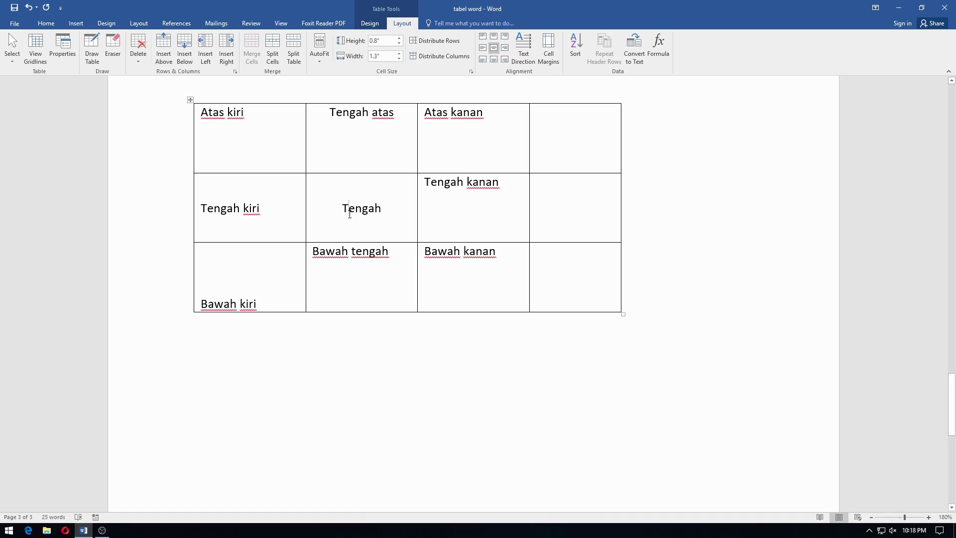
left_click(331, 262)
left_click(493, 60)
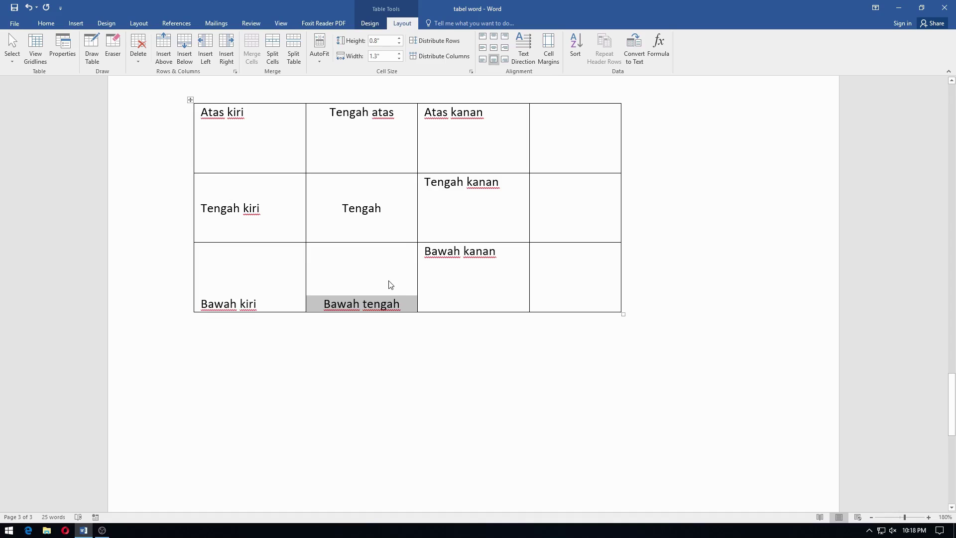
Step: In the third column, align "Atas kanan" top right, "Tengah kanan" center right and "Bawah kanan" bottom right
left_click_drag(390, 285, 437, 108)
left_click(436, 108)
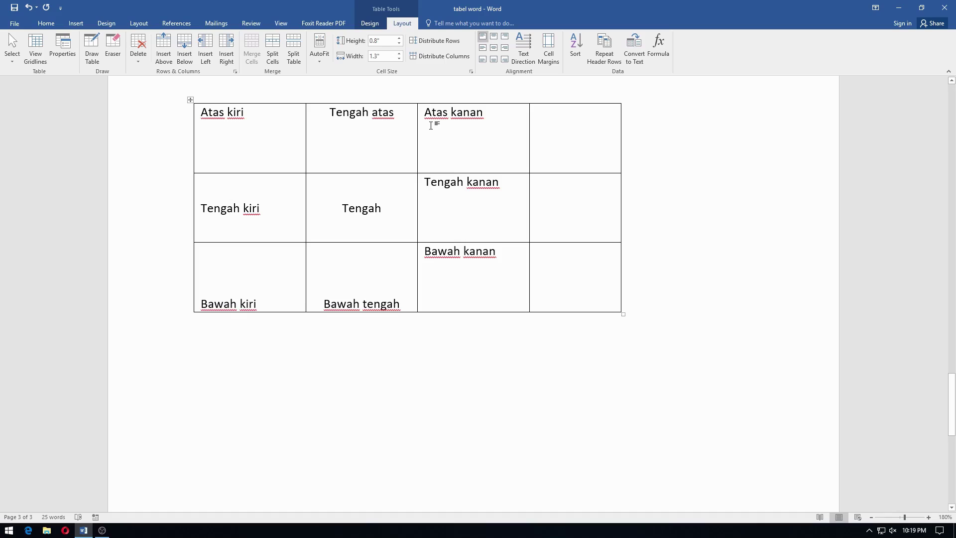
left_click(504, 44)
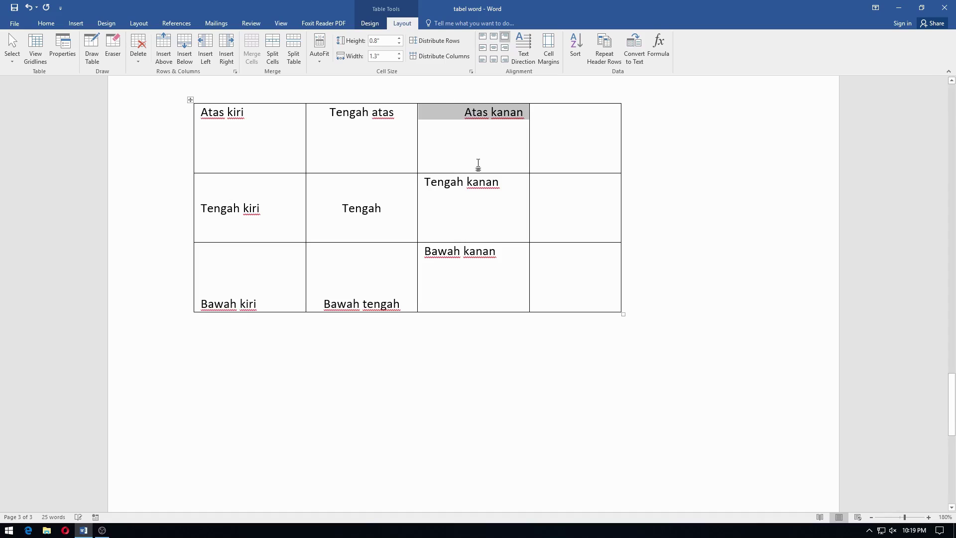
left_click(457, 182)
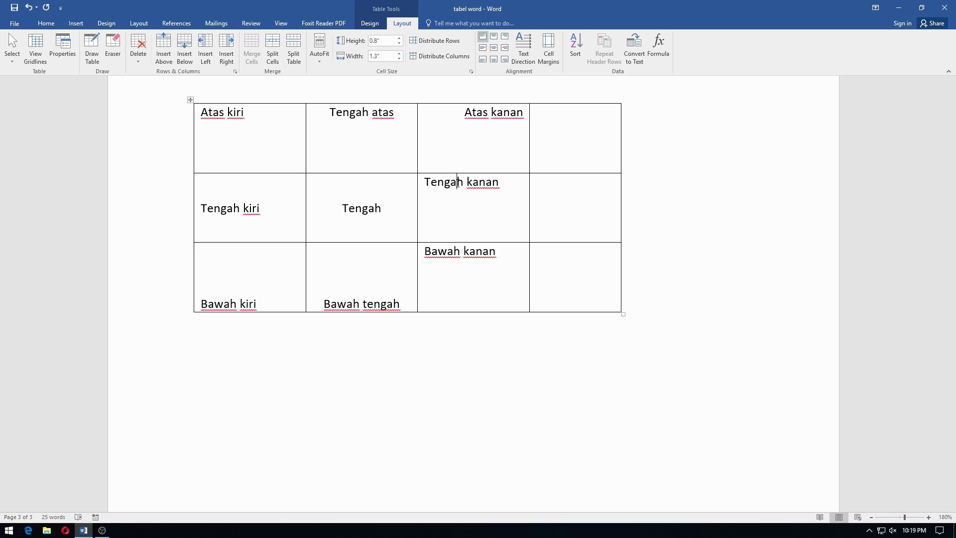
left_click(505, 48)
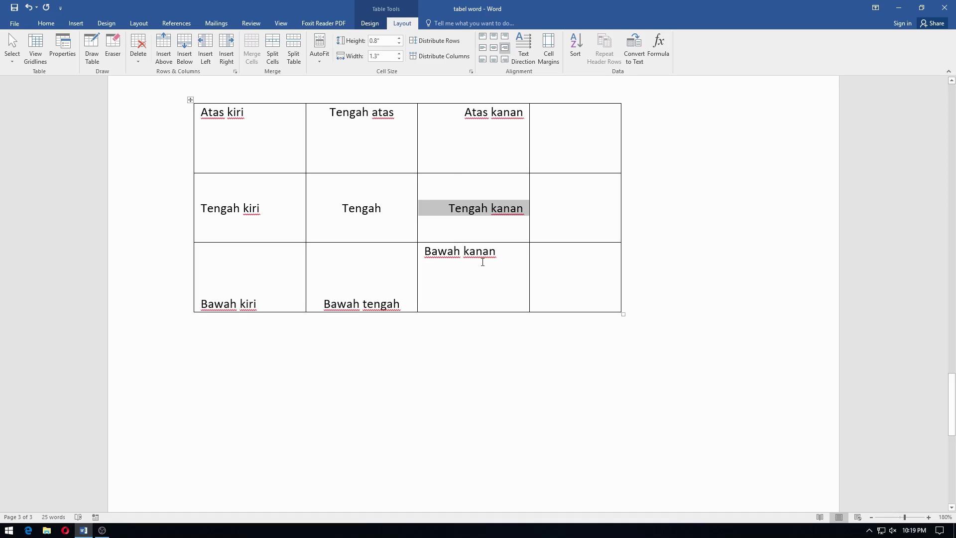
left_click(463, 251)
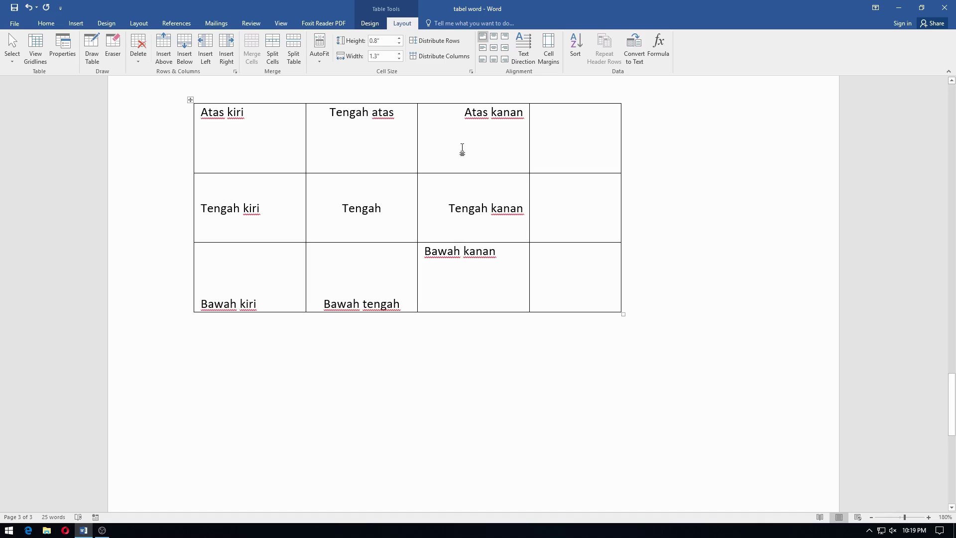
left_click(505, 61)
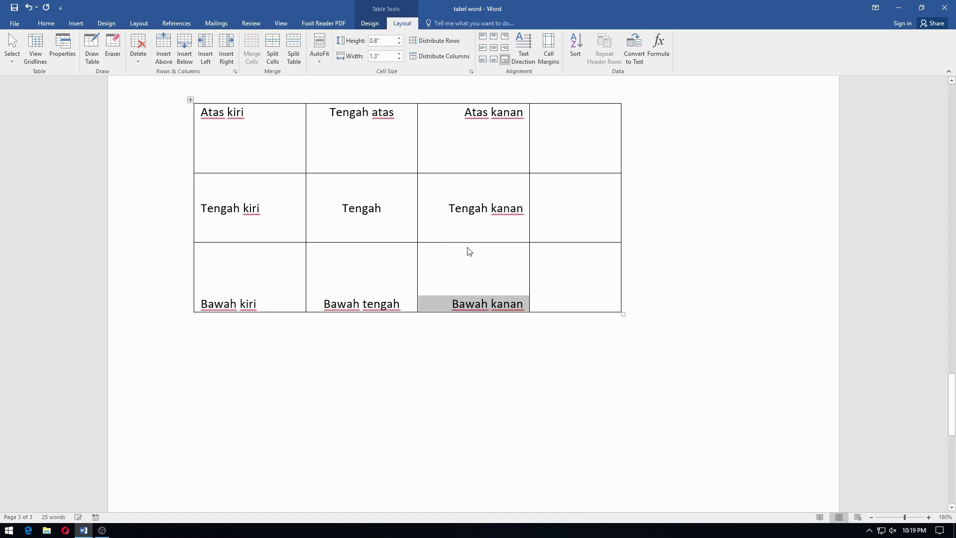
left_click(468, 289)
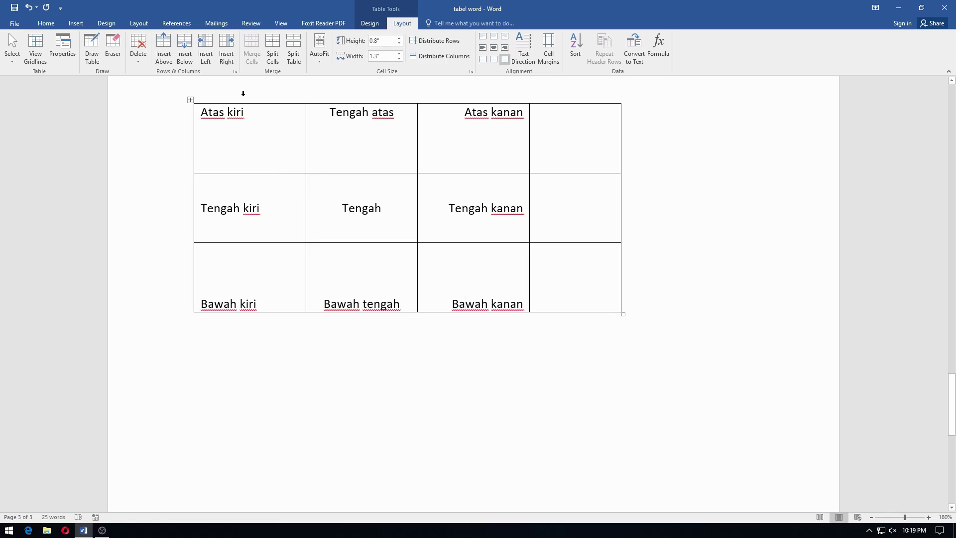
left_click_drag(201, 113, 526, 272)
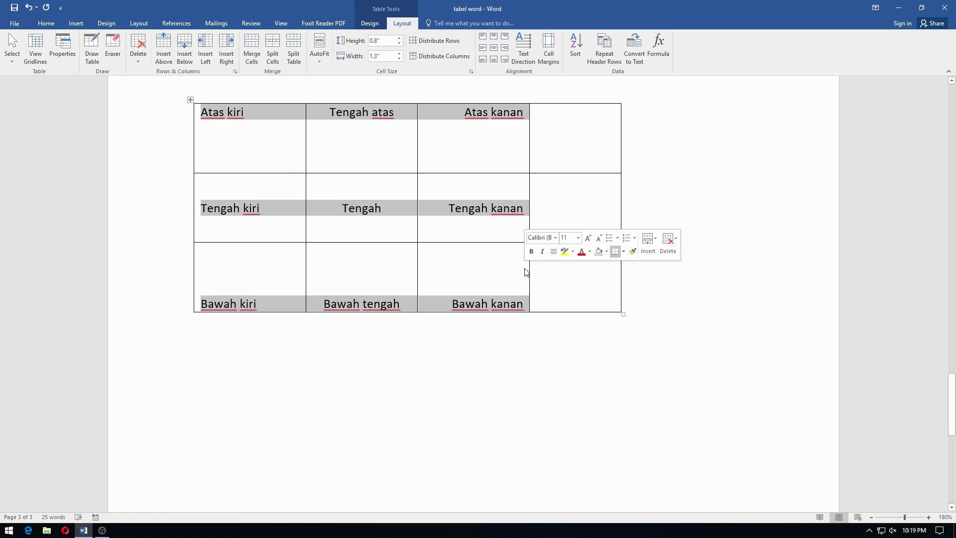
Step: Fill the fourth column's top cell with "ssaadsfsdf" and its middle cell with downward-reading text, "saefasefd" and "sa" on two lines
left_click(563, 130)
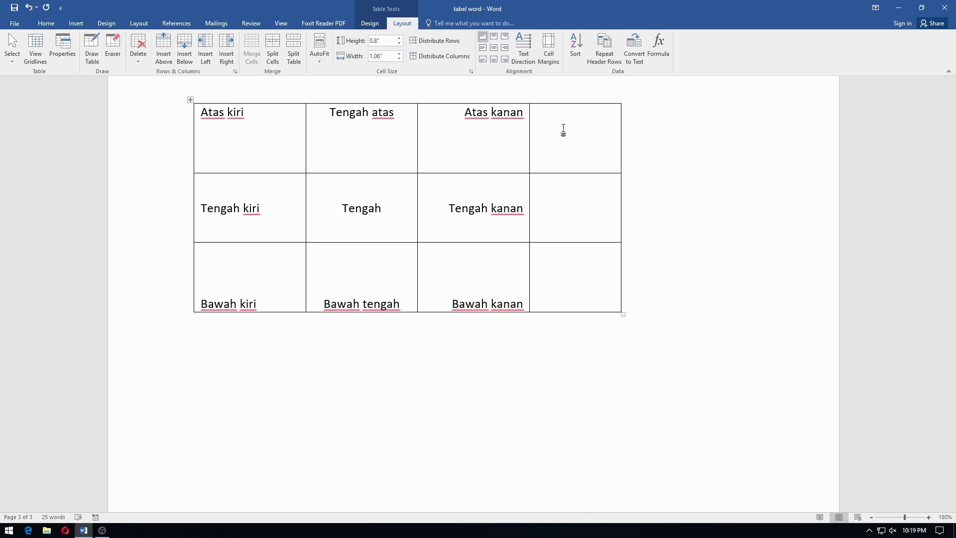
type("ssaadsfsdf")
left_click(532, 198)
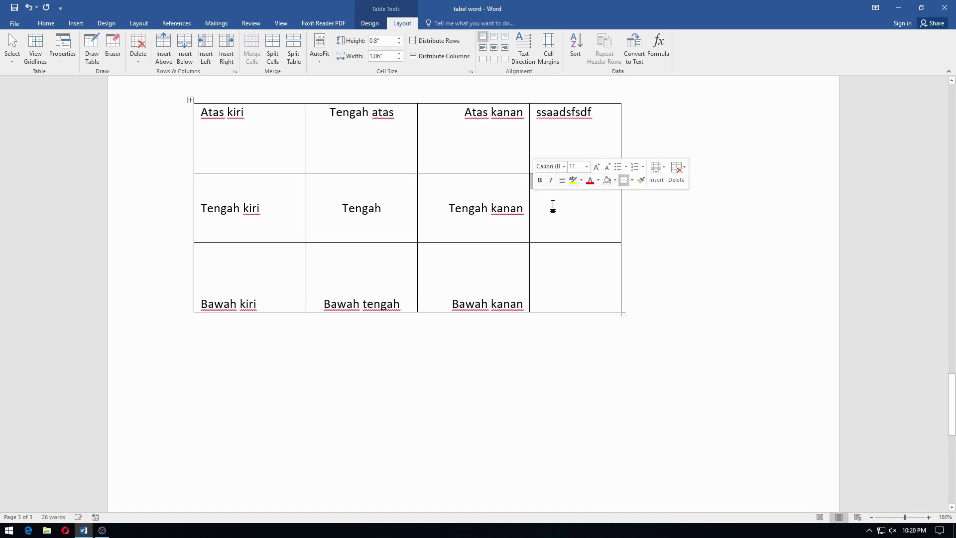
left_click(525, 46)
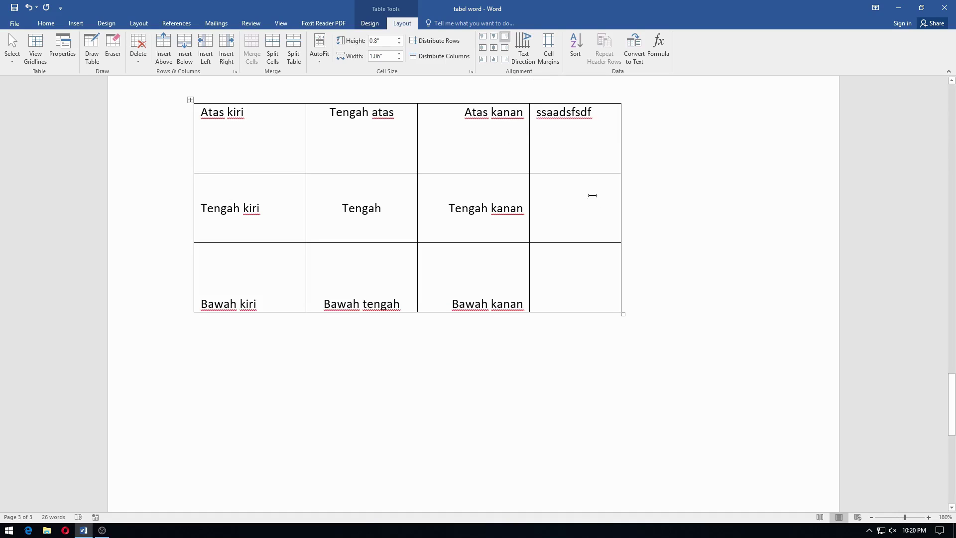
type("saefa")
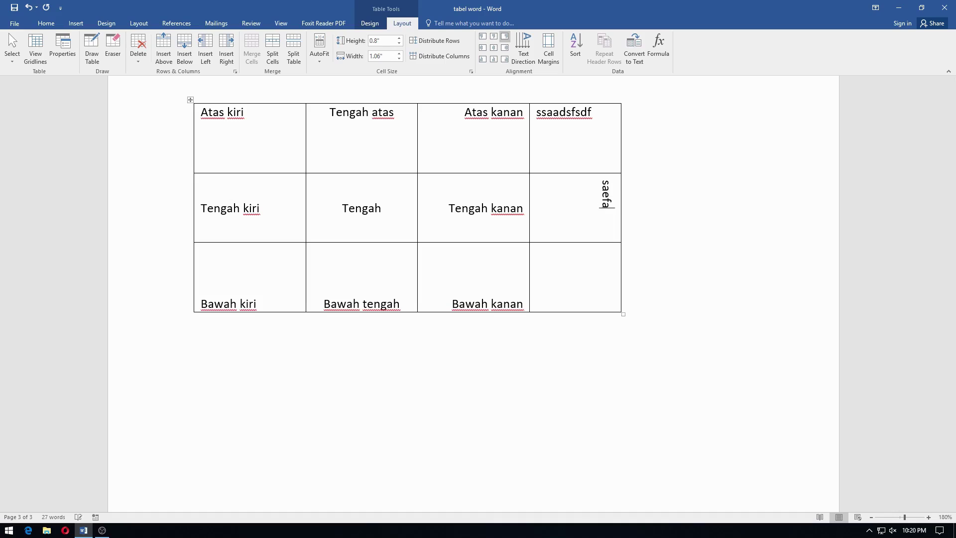
type("sefd")
key("Return")
type("sa")
Step: Enter "asdfsadfsdf" in the fourth column's bottom cell and rotate its text direction to read upward
left_click(610, 280)
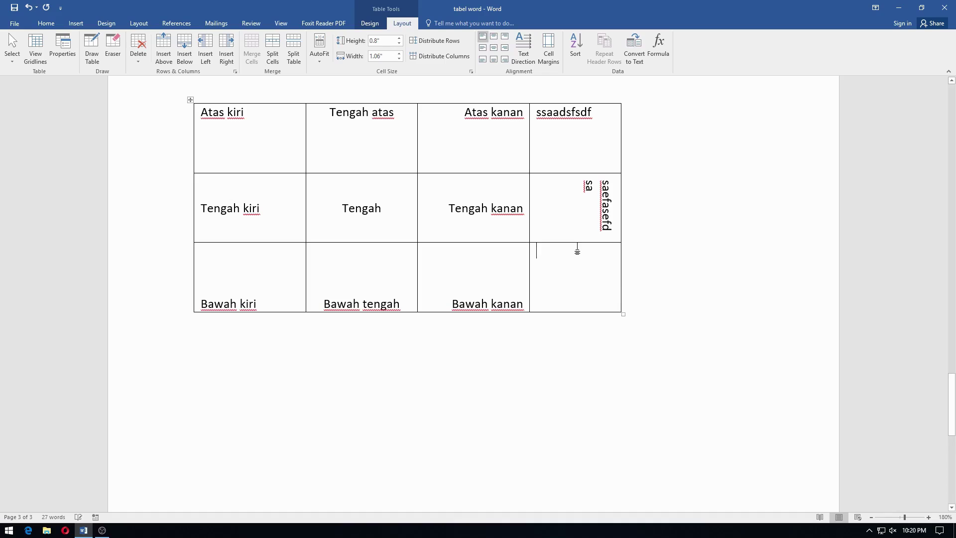
type("asdf")
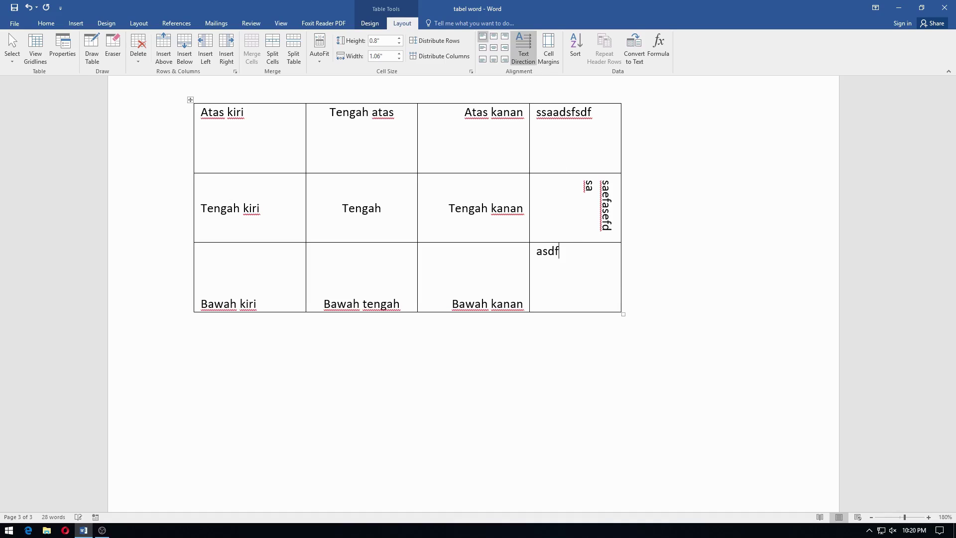
type("sadfsdf")
left_click(530, 64)
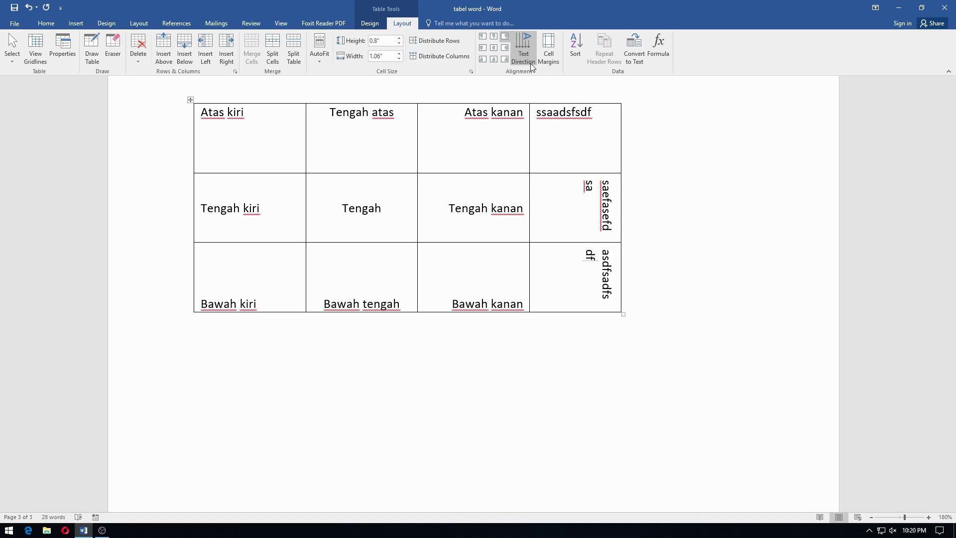
left_click(530, 64)
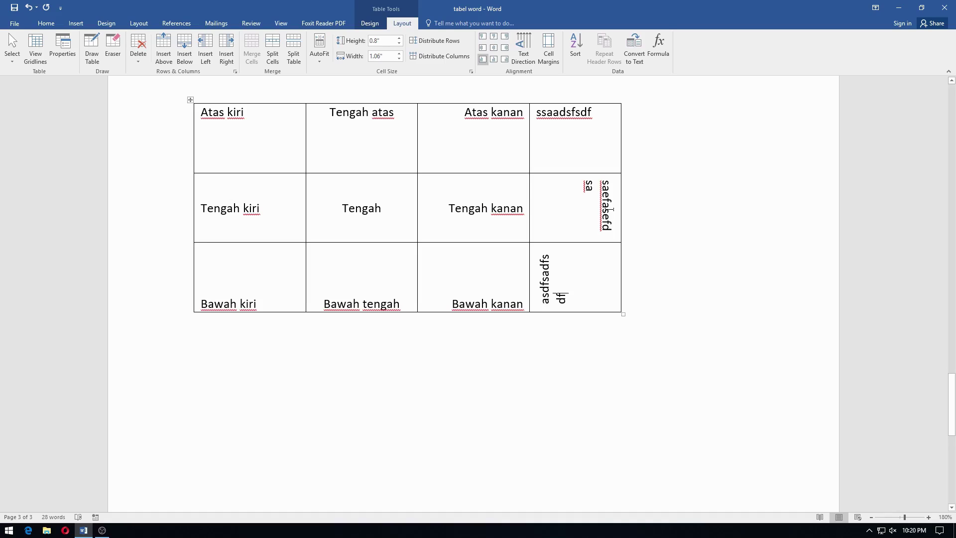
Step: Cycle the text direction of the "ssaadsfsdf" cell through all its rotations and back to horizontal
left_click(540, 120)
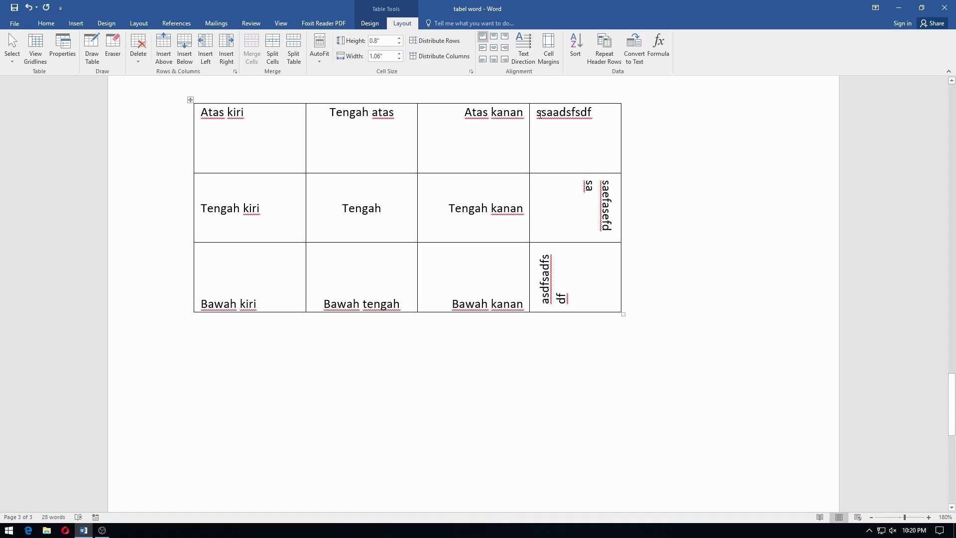
left_click_drag(538, 114, 597, 112)
left_click(538, 114)
left_click_drag(538, 114, 611, 117)
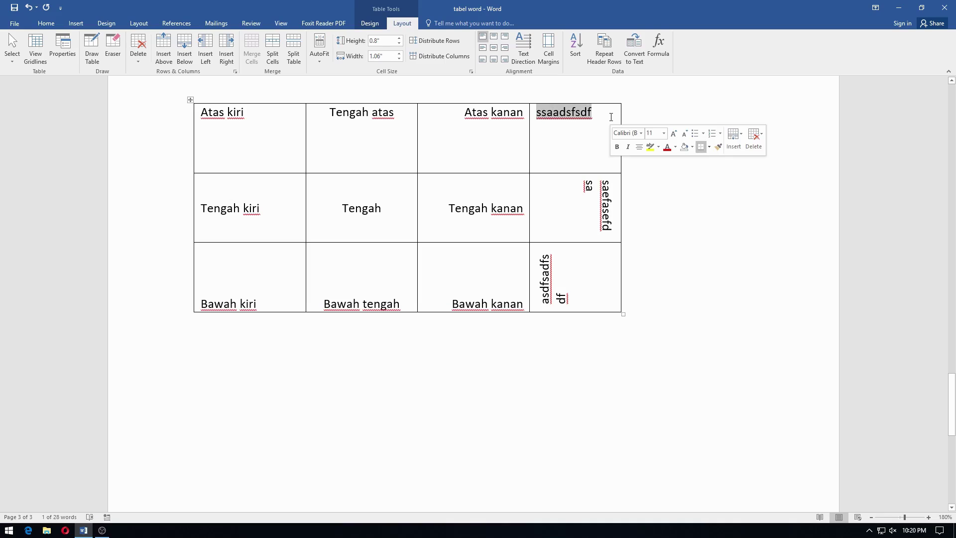
left_click(565, 115)
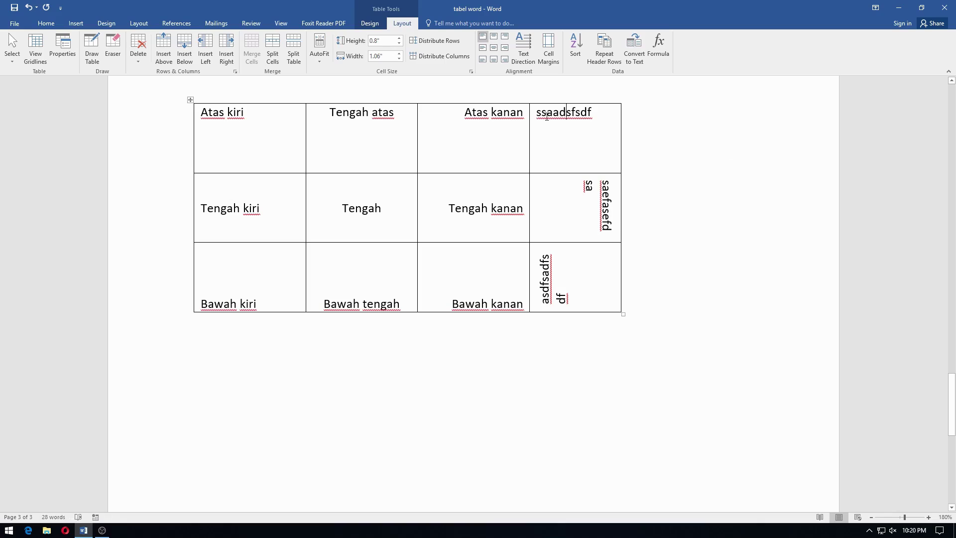
left_click(524, 46)
left_click(524, 47)
left_click(524, 46)
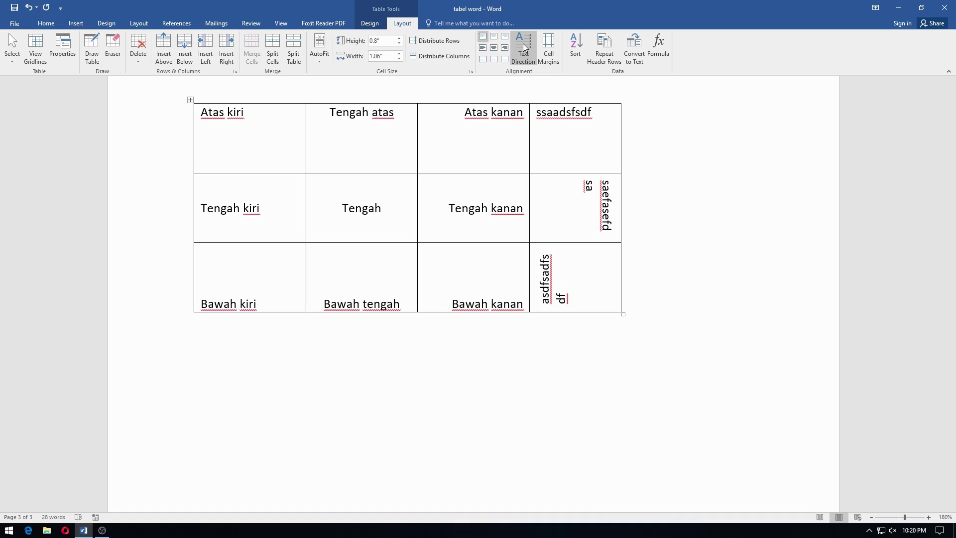
left_click(524, 46)
left_click(524, 46)
left_click(524, 46)
left_click(231, 166)
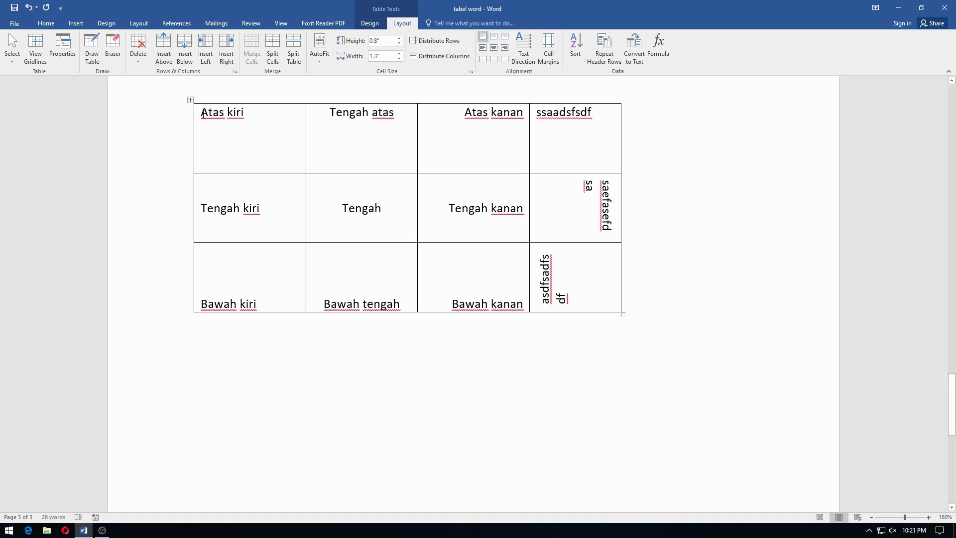
Step: Set the table's default top and bottom cell margins to 0.05" each
left_click(548, 50)
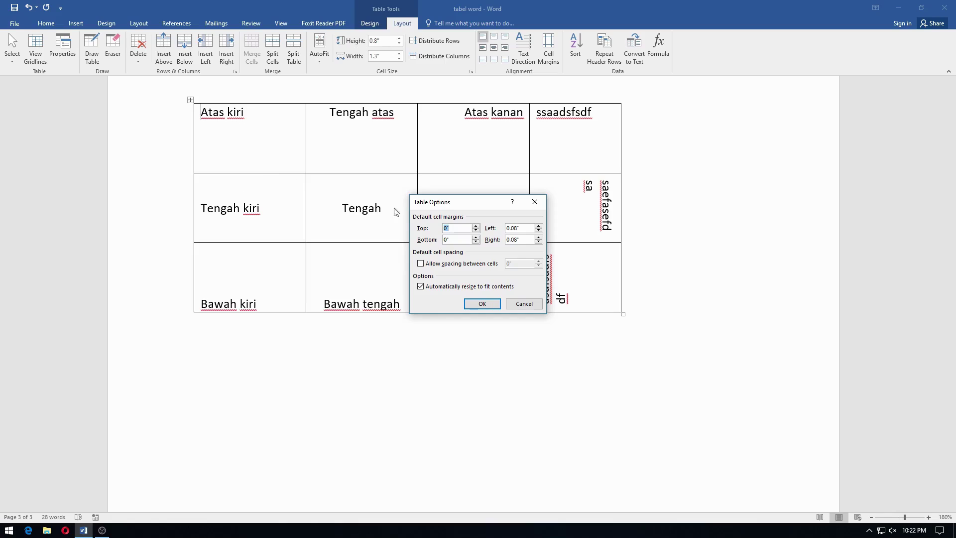
left_click(476, 226)
left_click(489, 306)
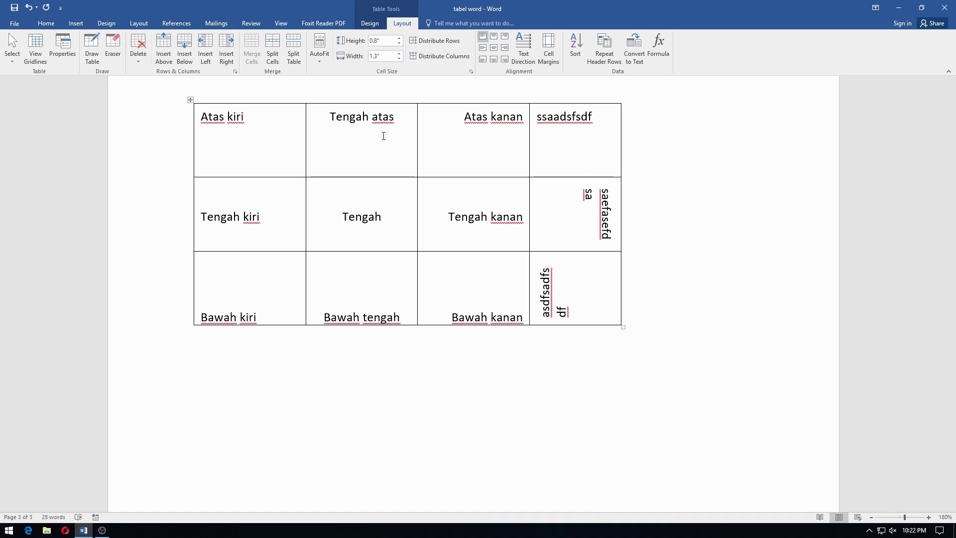
left_click(548, 50)
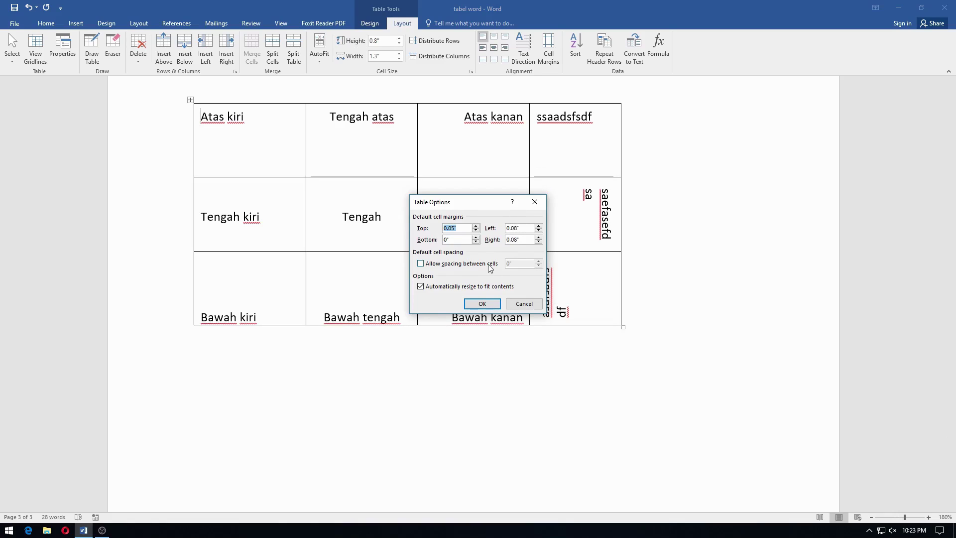
left_click(475, 238)
left_click(476, 237)
left_click(476, 237)
left_click(482, 303)
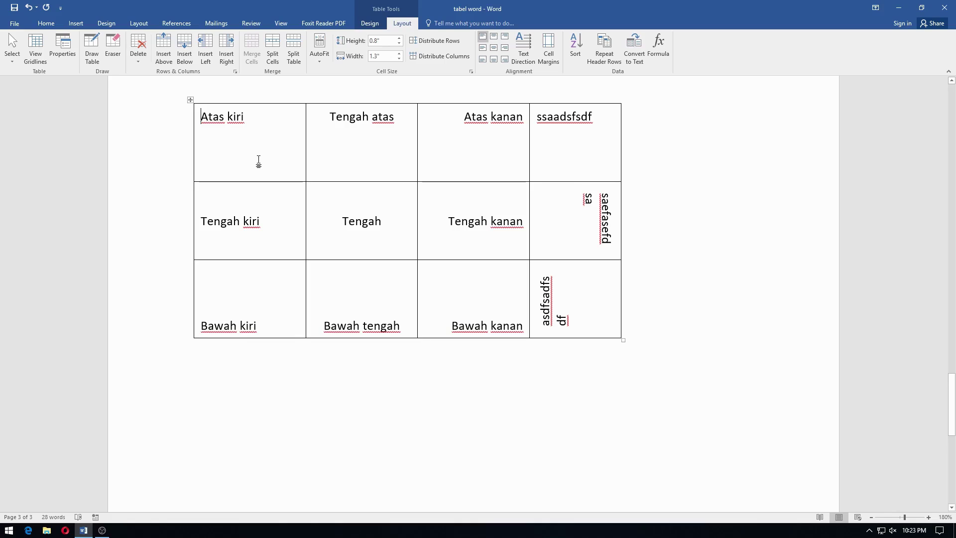
Step: Allow spacing between the table's cells at 0.01", and increase that spacing to 0.05"
left_click(548, 50)
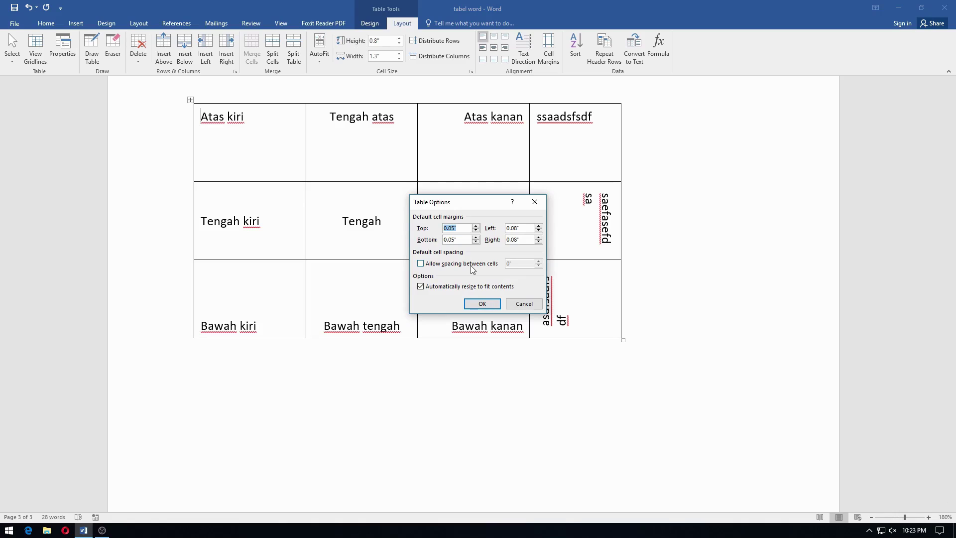
left_click(470, 265)
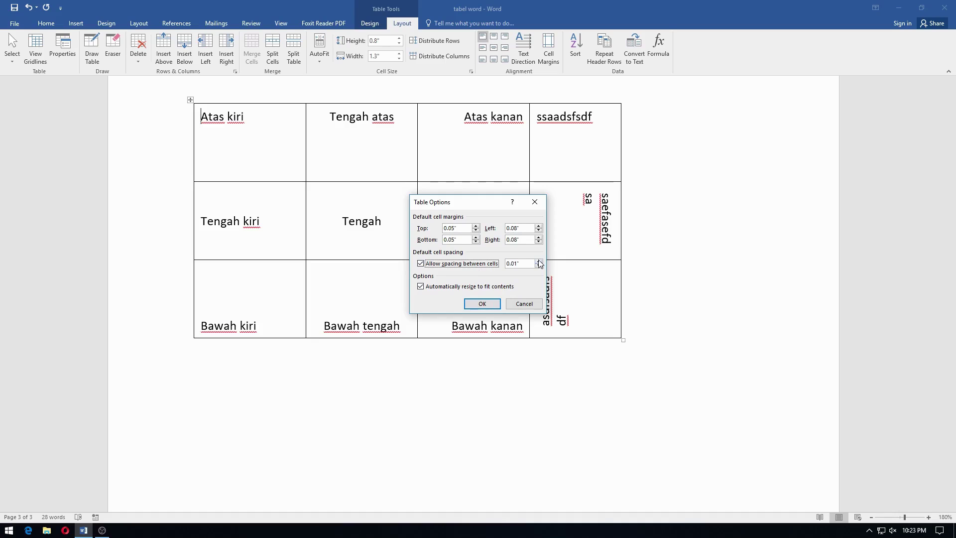
left_click(485, 304)
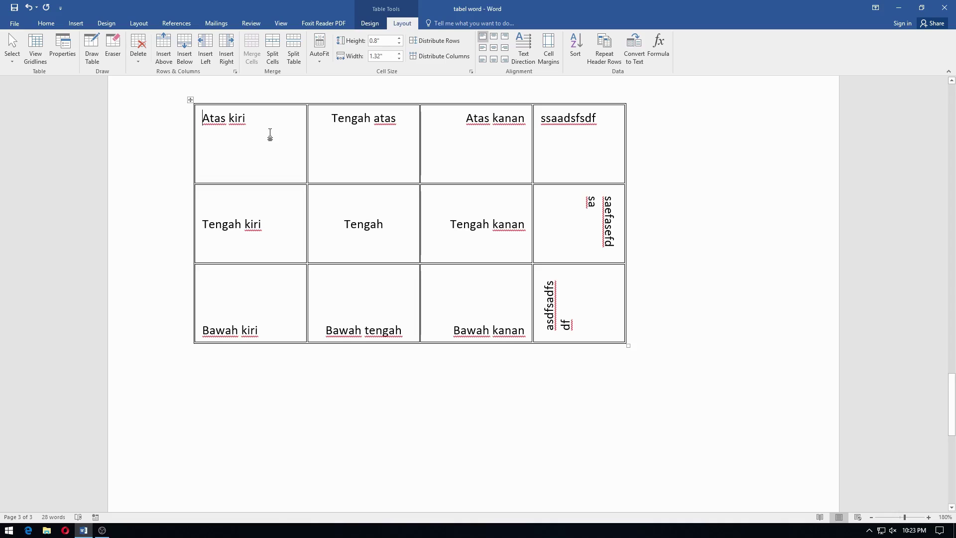
left_click(546, 47)
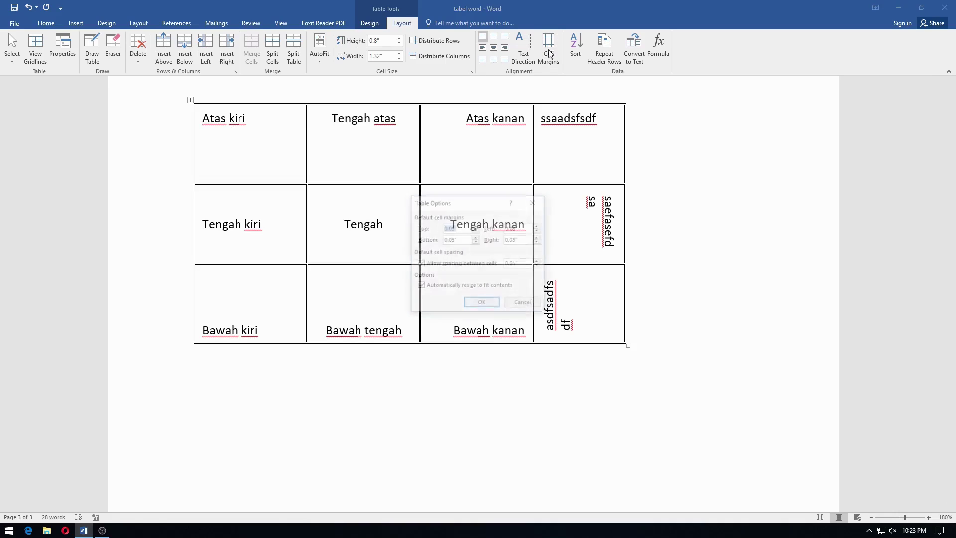
left_click(540, 262)
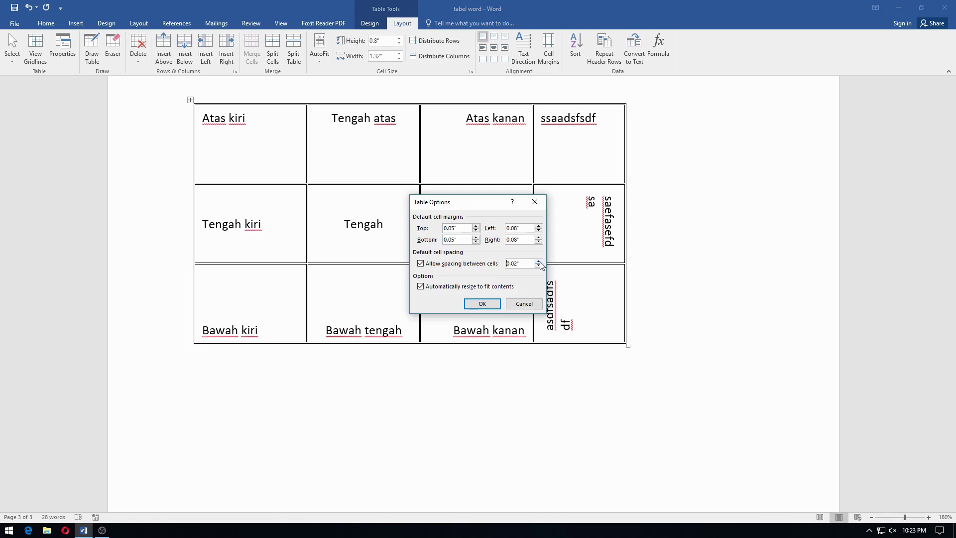
left_click(538, 261)
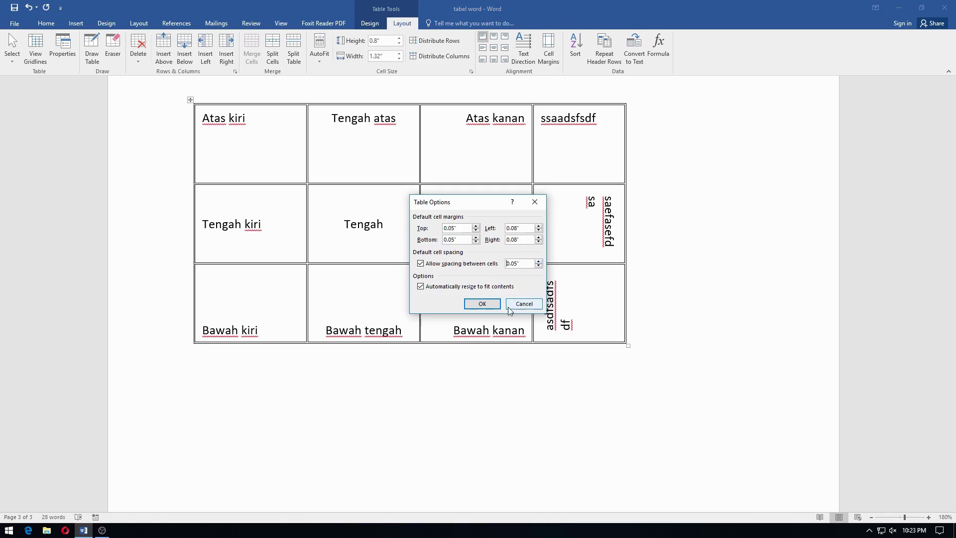
left_click(482, 304)
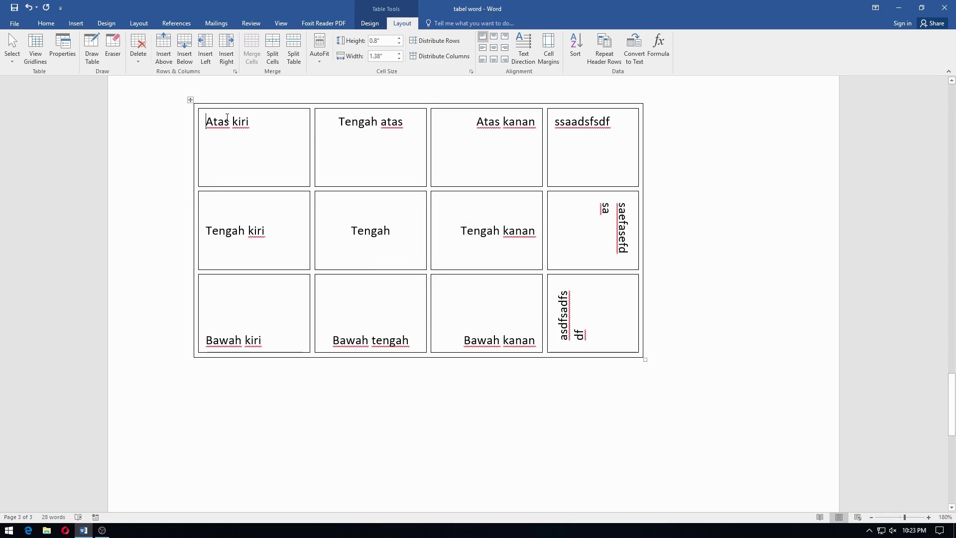
Step: Turn off the spacing between the table's cells
left_click(548, 50)
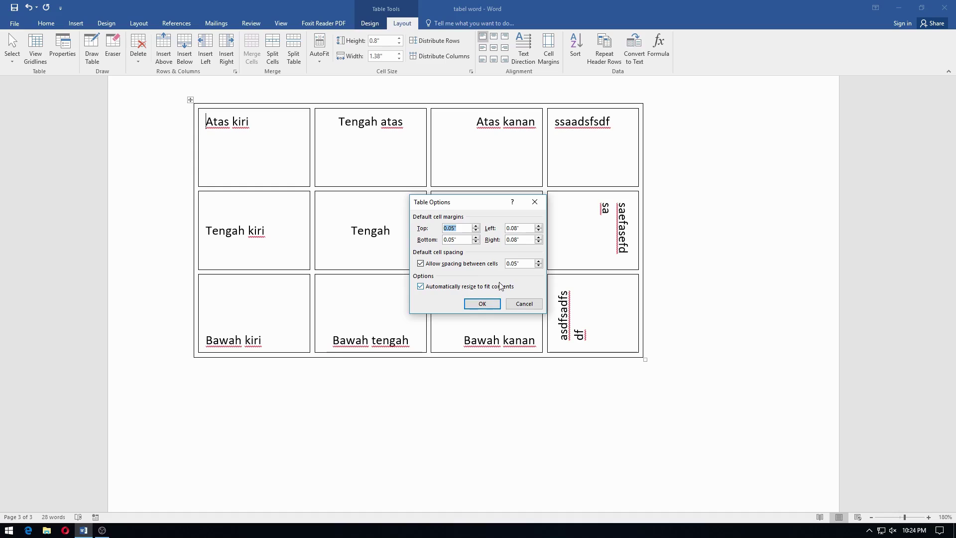
left_click(454, 264)
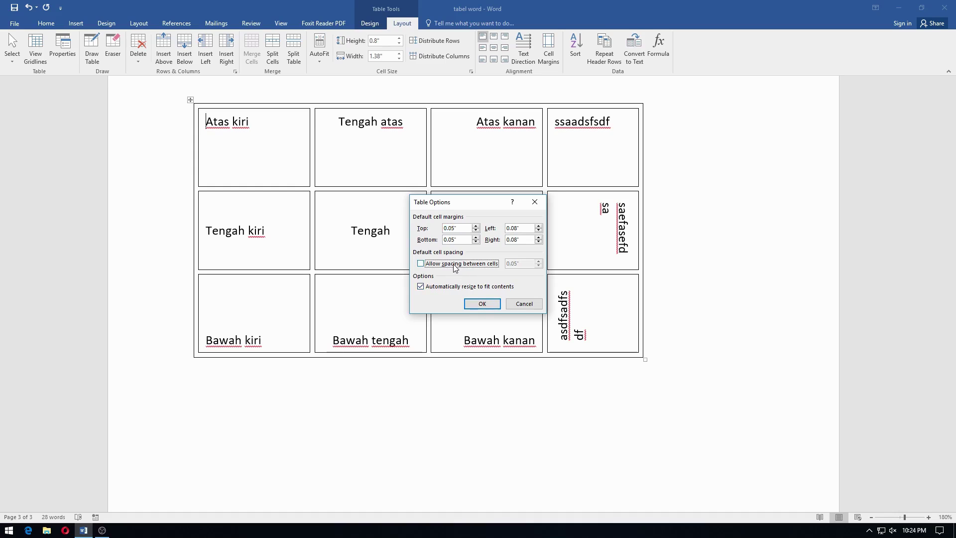
left_click(482, 304)
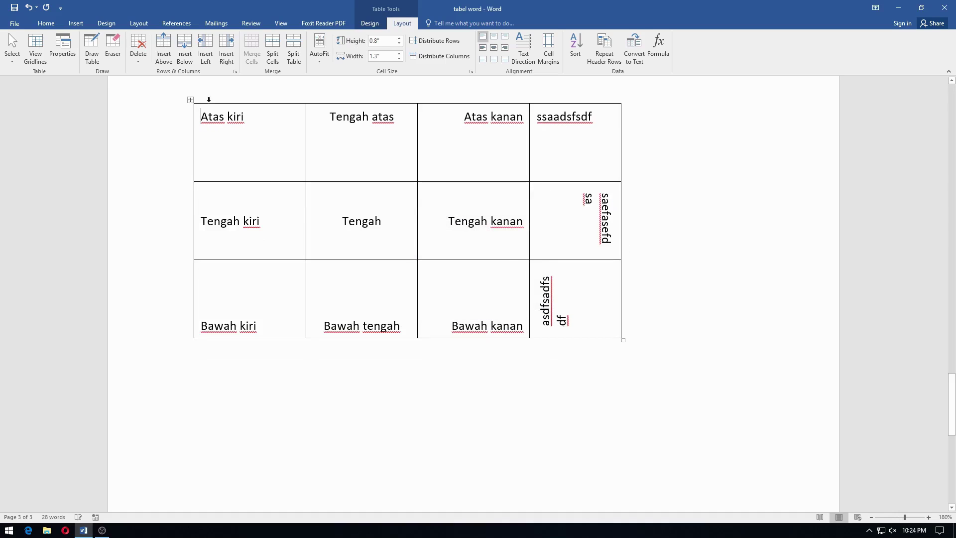
Step: Turn the spacing between cells back on at 0.01" and raise it to 0.05"
left_click(545, 62)
left_click(455, 263)
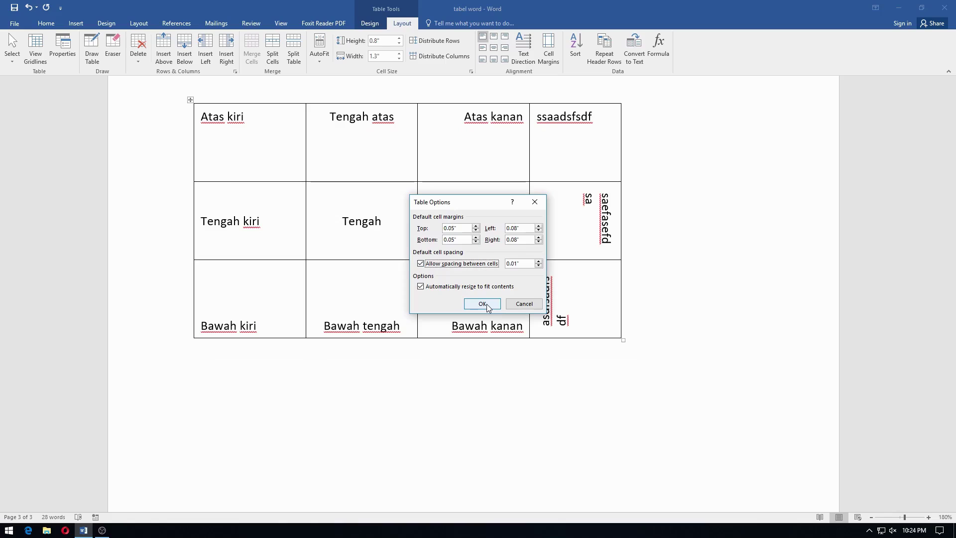
left_click(485, 305)
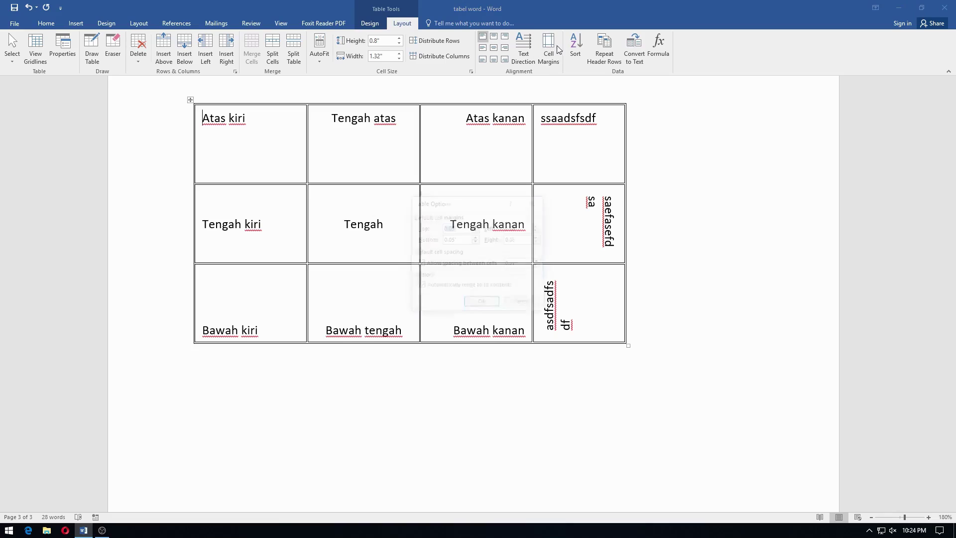
left_click(548, 50)
left_click(538, 260)
left_click(538, 261)
left_click(538, 261)
left_click(538, 261)
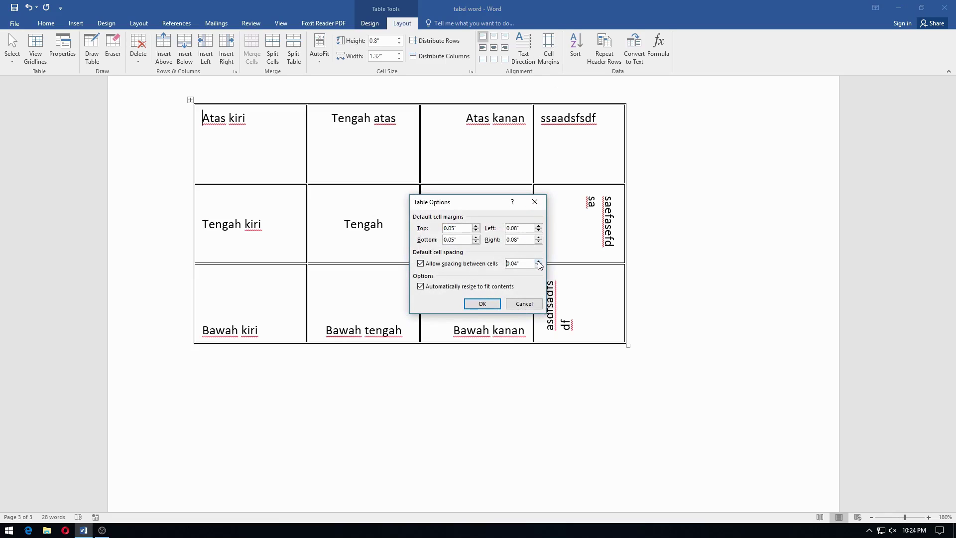
left_click(485, 303)
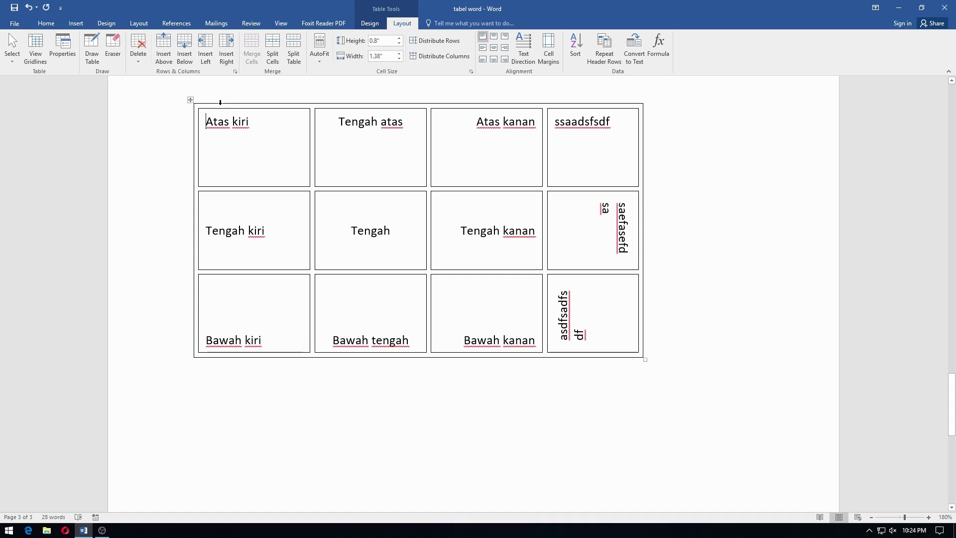
Step: Check the automatic resize option, and append a long string starting "wadwaaa" plus a second run of a's after "Atas kiri"
left_click(263, 144)
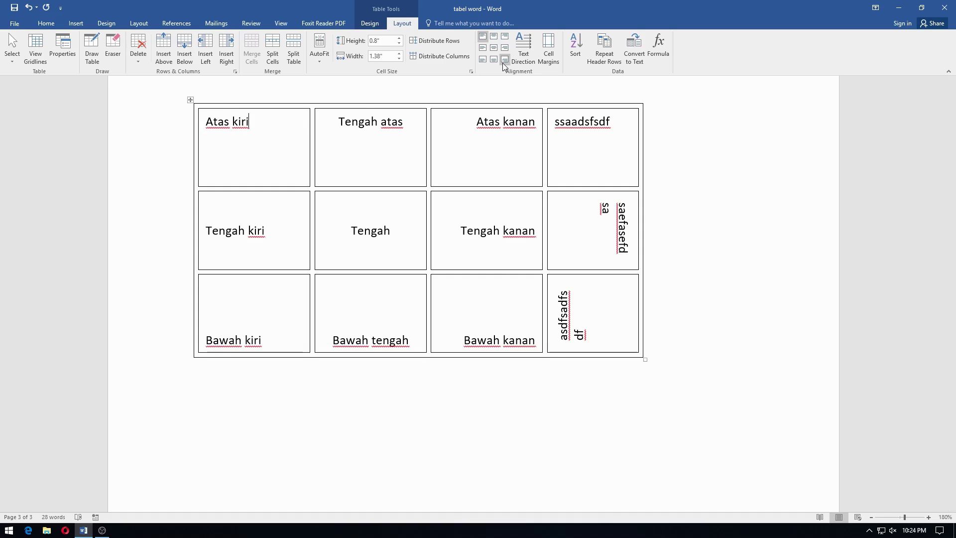
left_click(546, 54)
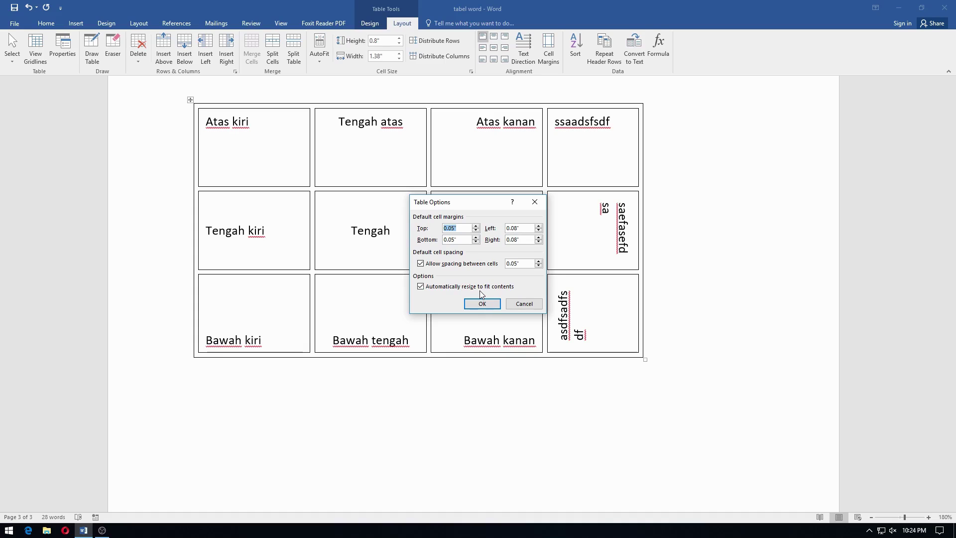
left_click(530, 305)
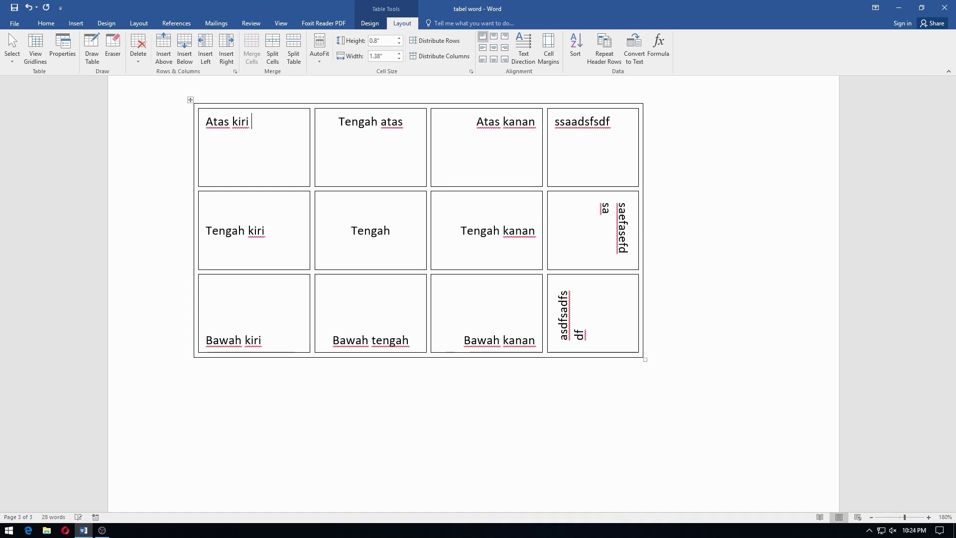
type("wadwaaaaaaaaaaaaaaaaaaaaaaaa")
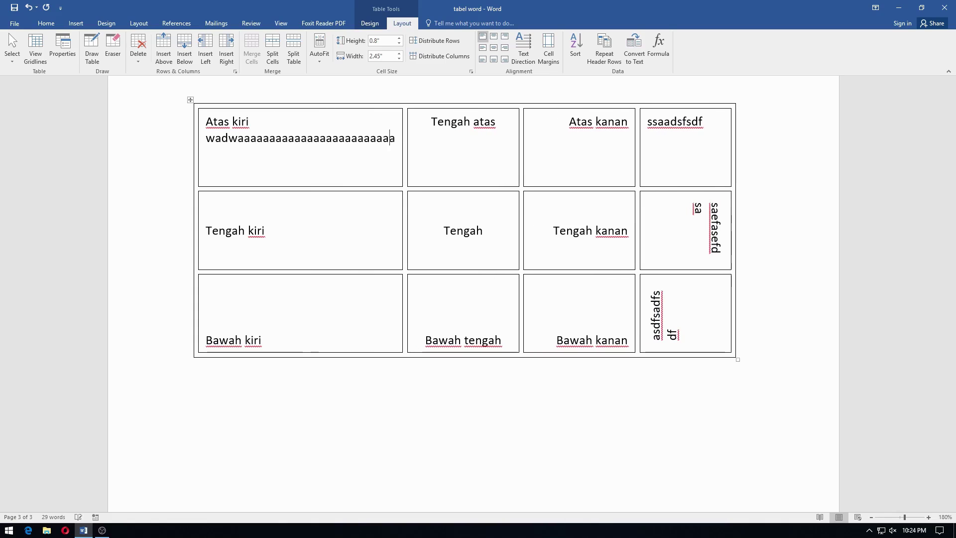
type(" aaaaaaaaaaaaaaaaa")
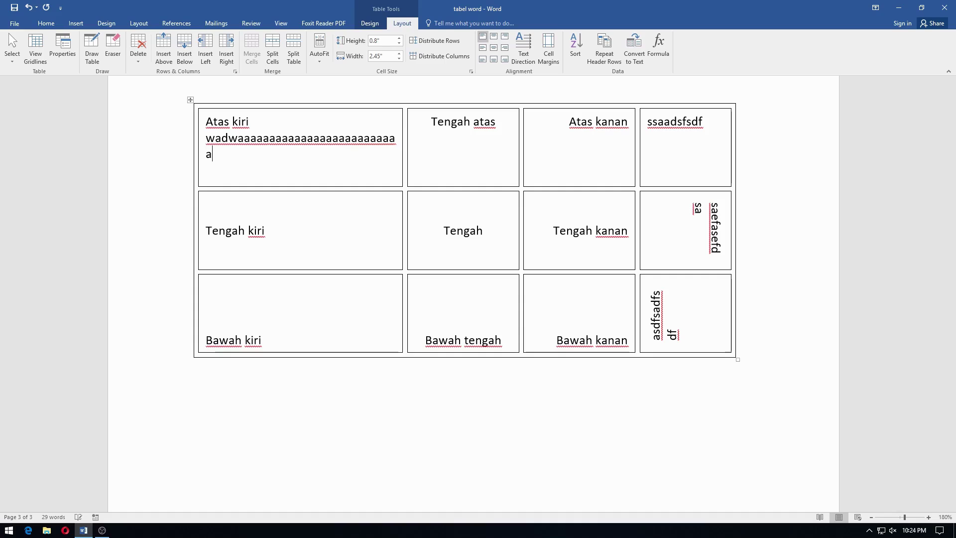
type("aaaaaaaaaaaaaaaa")
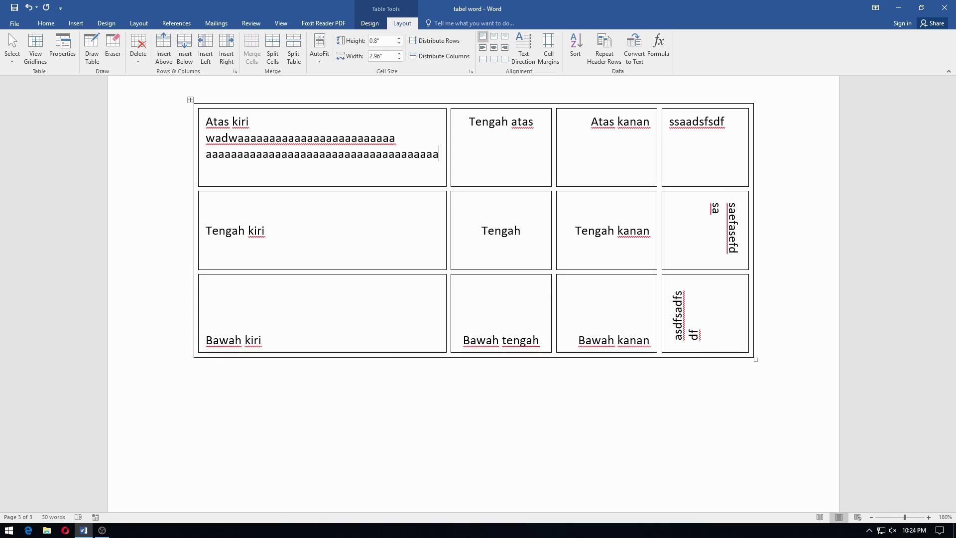
Step: Review the table options without changing them, and undo the long text added after "Atas kiri"
left_click(549, 51)
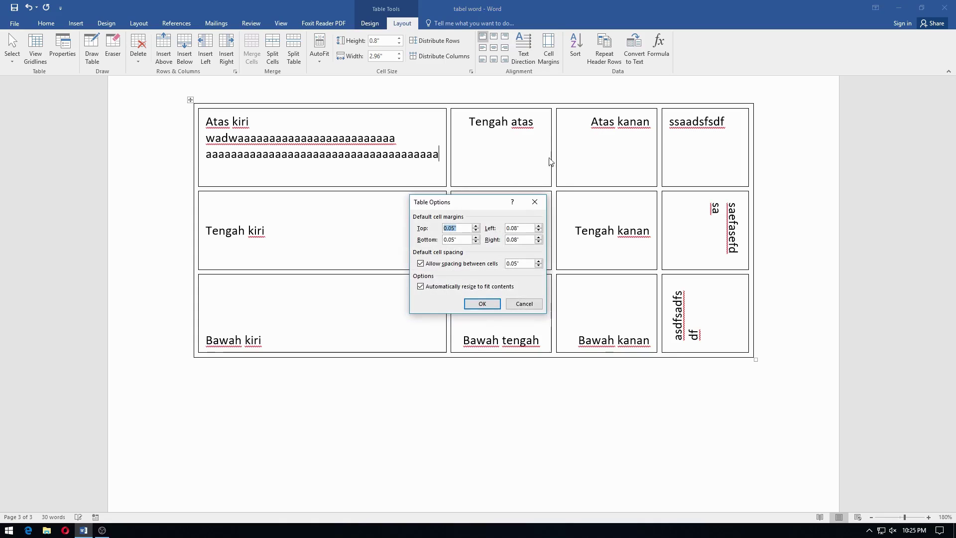
left_click(523, 303)
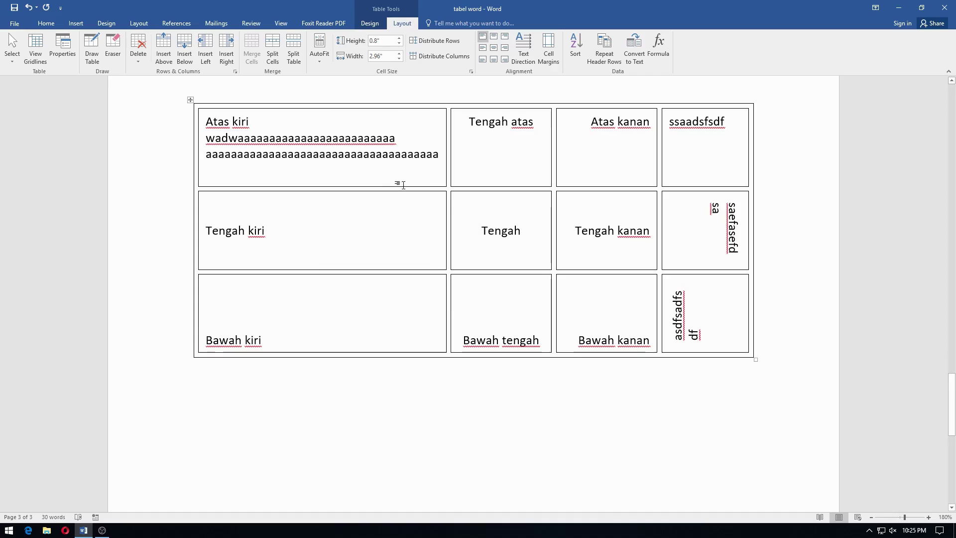
key("ctrl+z")
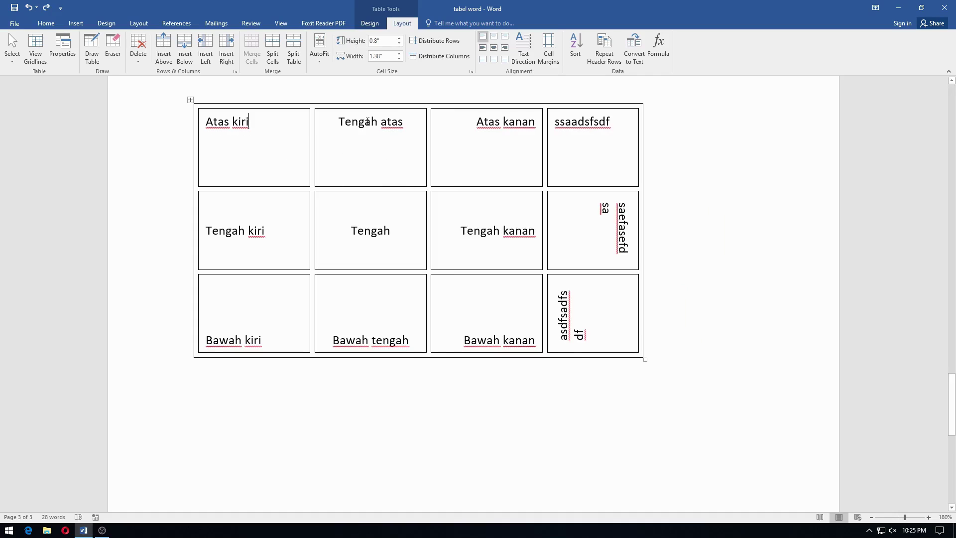
Step: Turn off automatic resizing to fit contents for the table
left_click(557, 43)
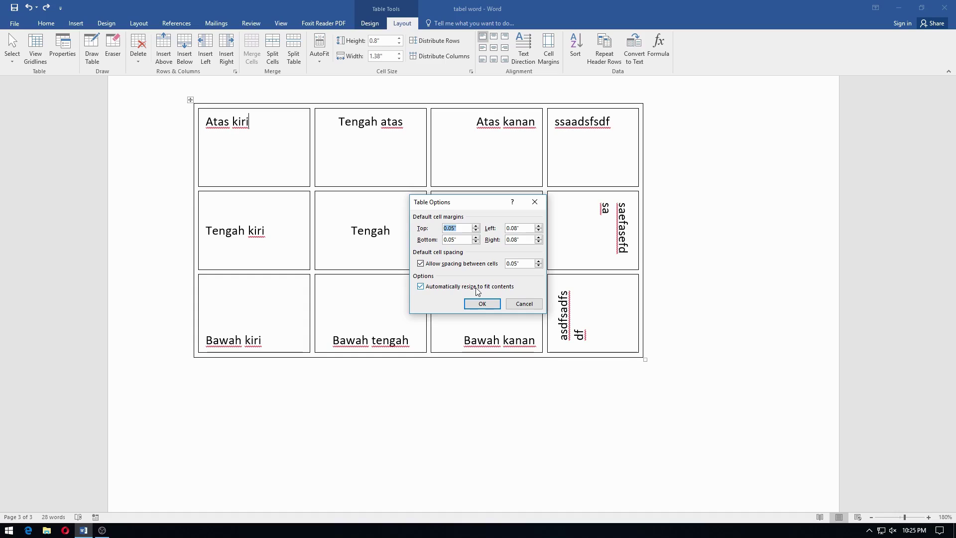
left_click(478, 291)
left_click(482, 304)
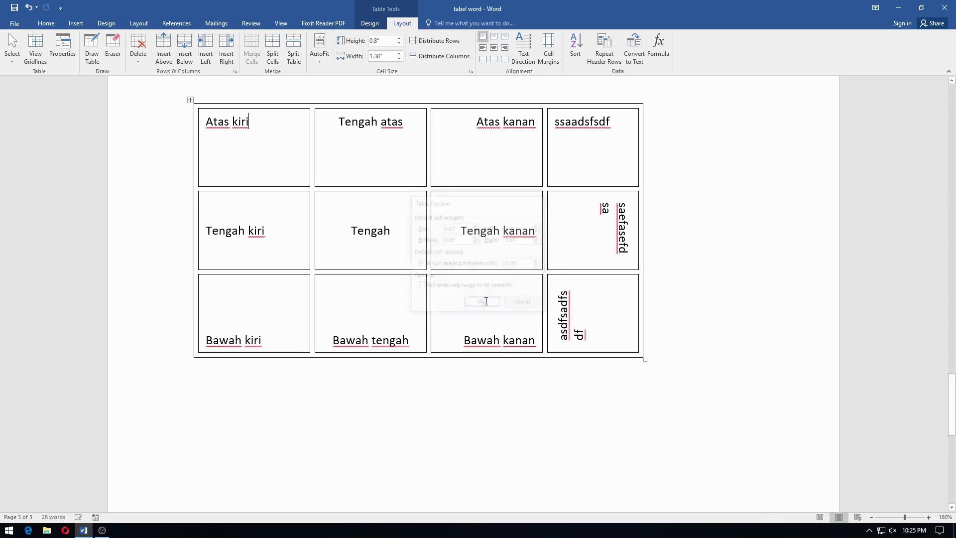
Step: Append a long unbroken run of the letter a after "Atas kiri" in the table's first cell
type("a")
type("aaa")
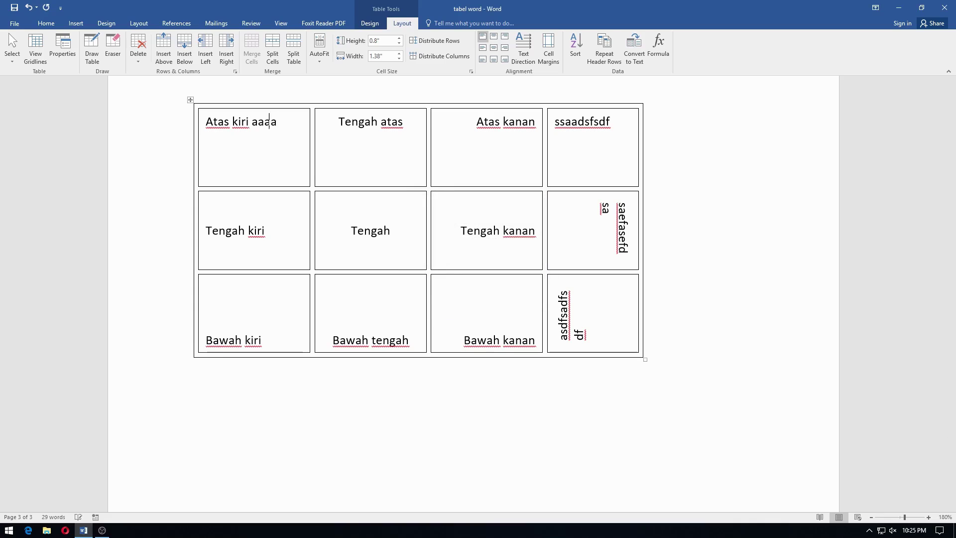
type("aaaaaaaaaaaaaaaaaaaaaaaaaaaaaaaaaaaaaaaaa")
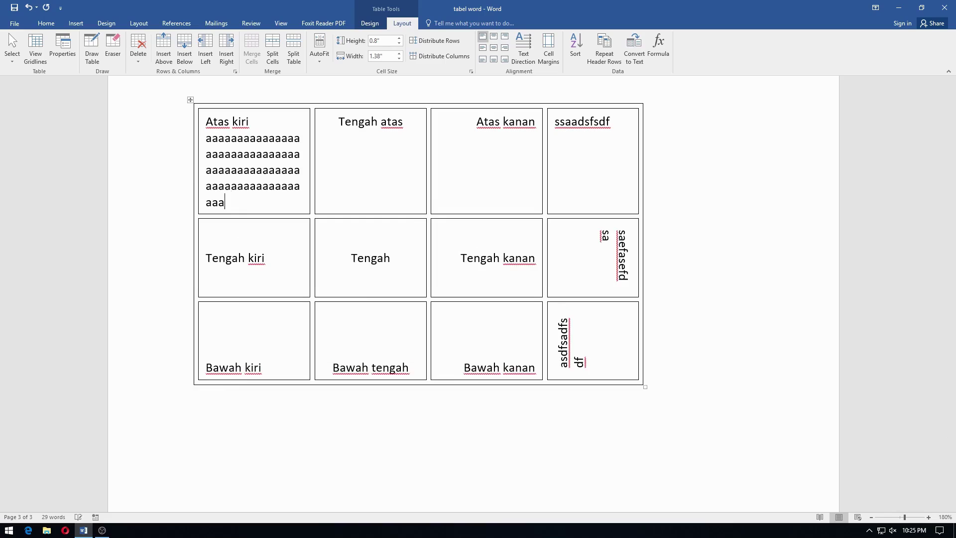
type(" aaaaaaaaaaaaaaaaaaaaaaaaaaaaaa ")
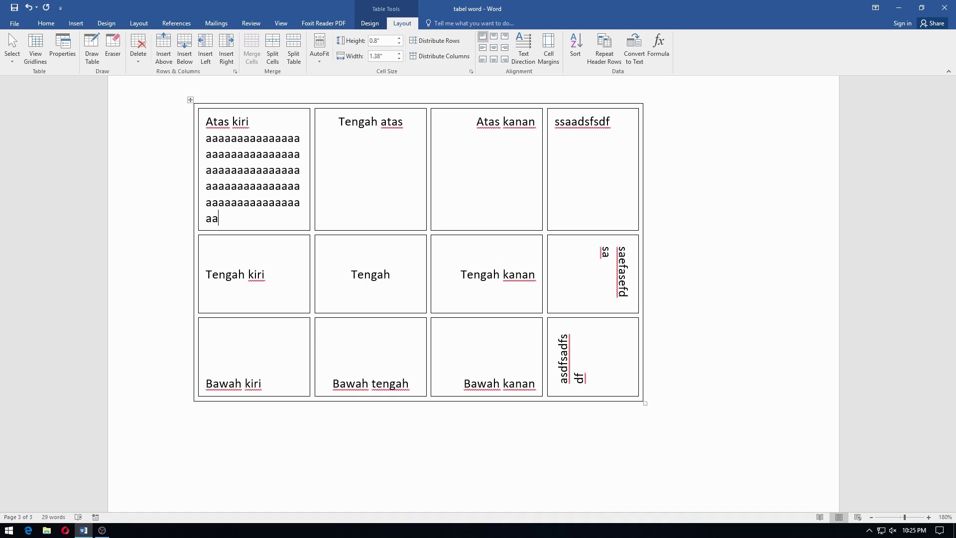
type("aaaaaaaaaaa")
type("aaaaaaaaaaaaaaaaaaaaaaaaaaaa")
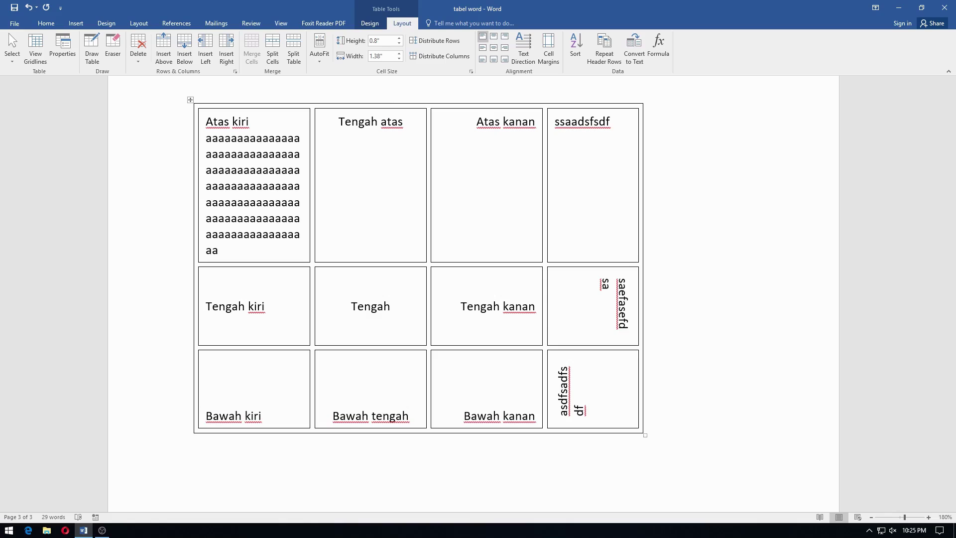
Step: Turn automatic resizing to fit contents back on for the table
left_click(337, 137)
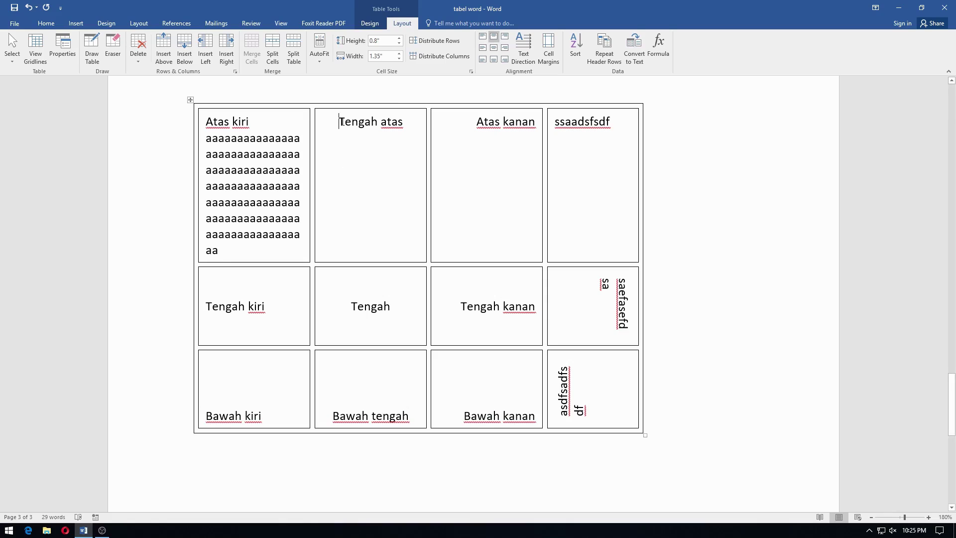
left_click(548, 55)
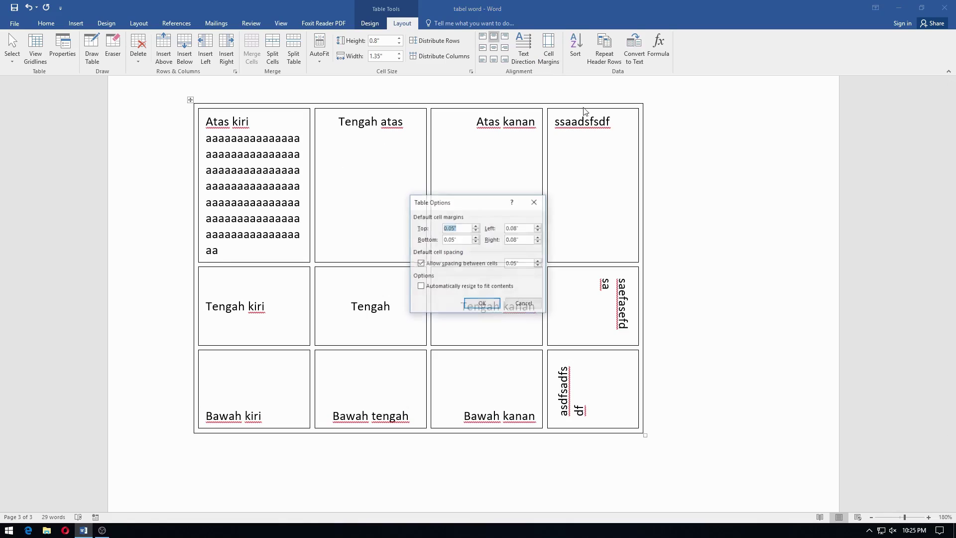
left_click(473, 288)
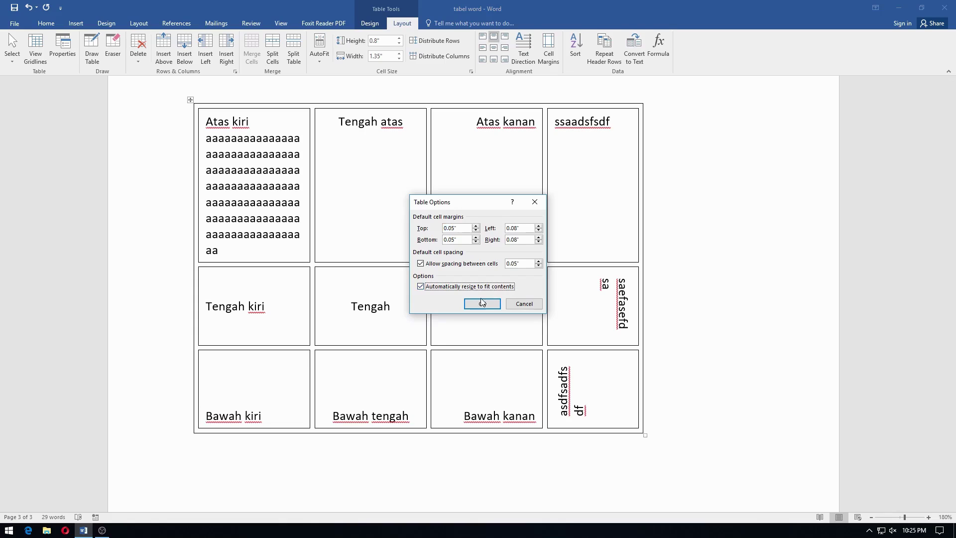
left_click(482, 304)
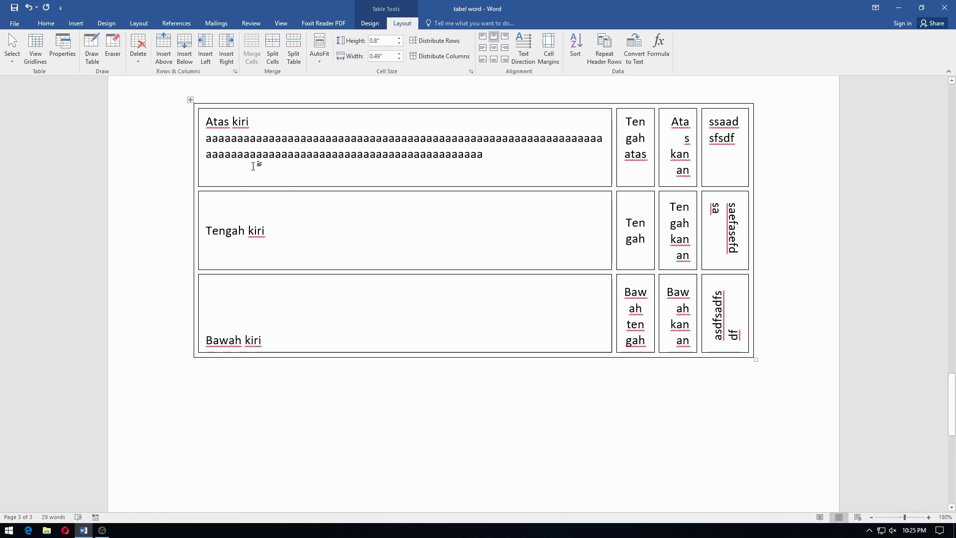